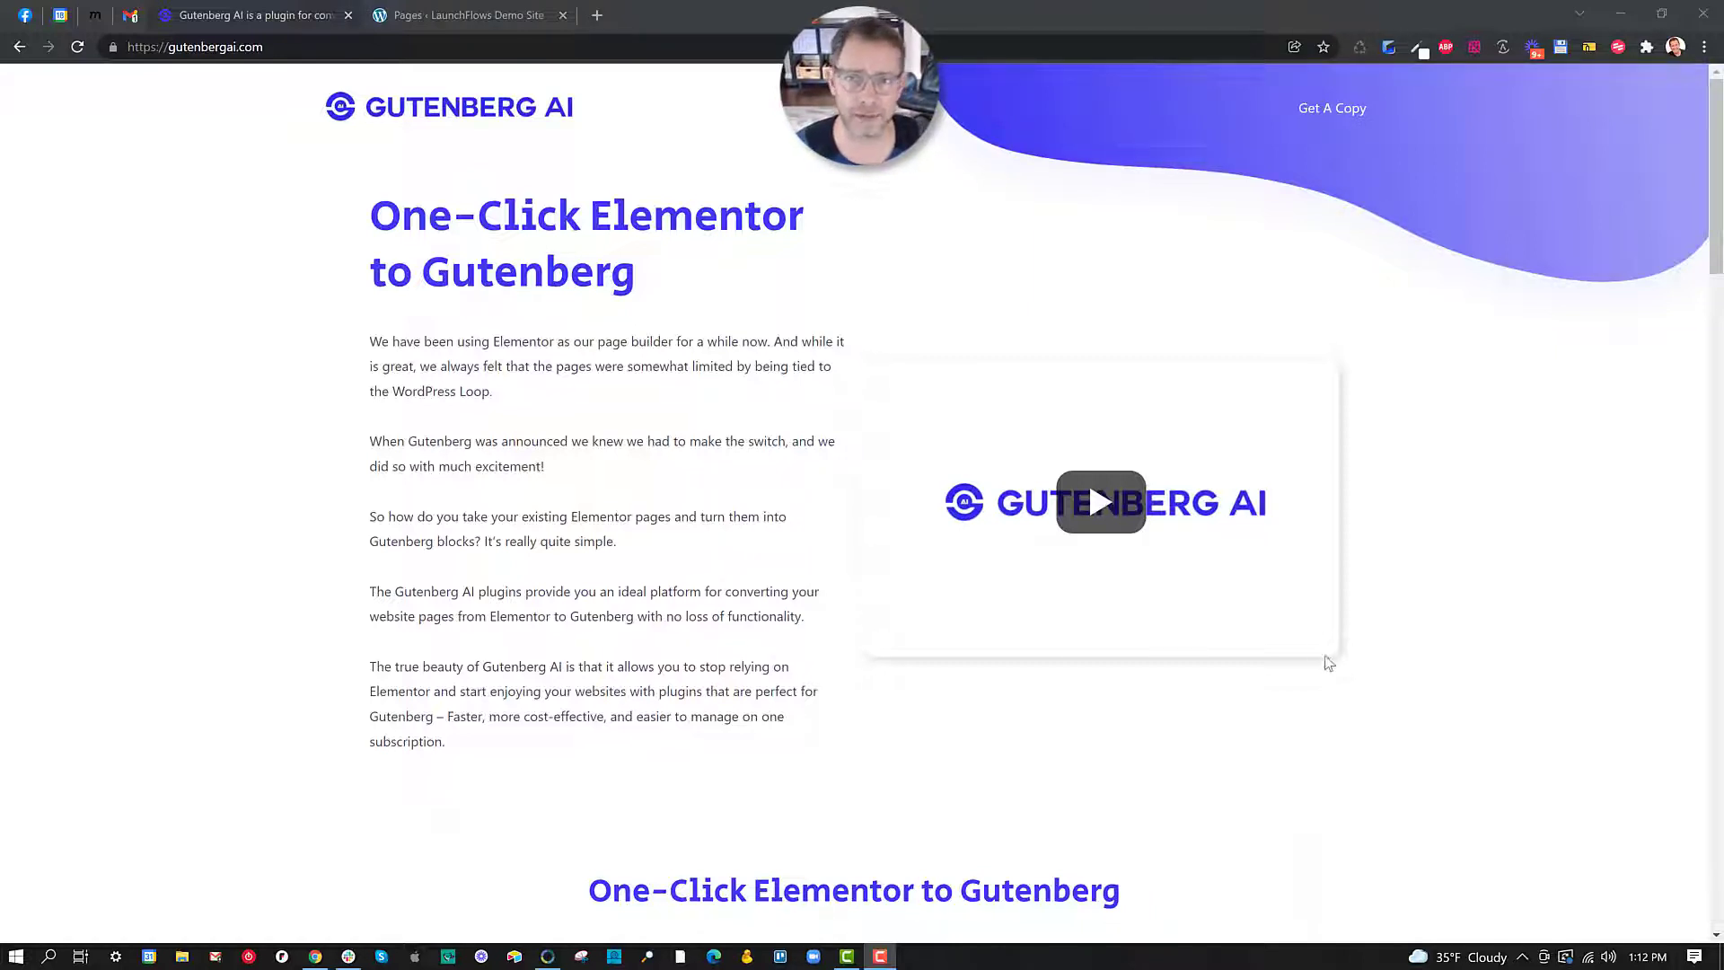
Step: Create a new blank page from the WordPress Pages list
left_click(429, 23)
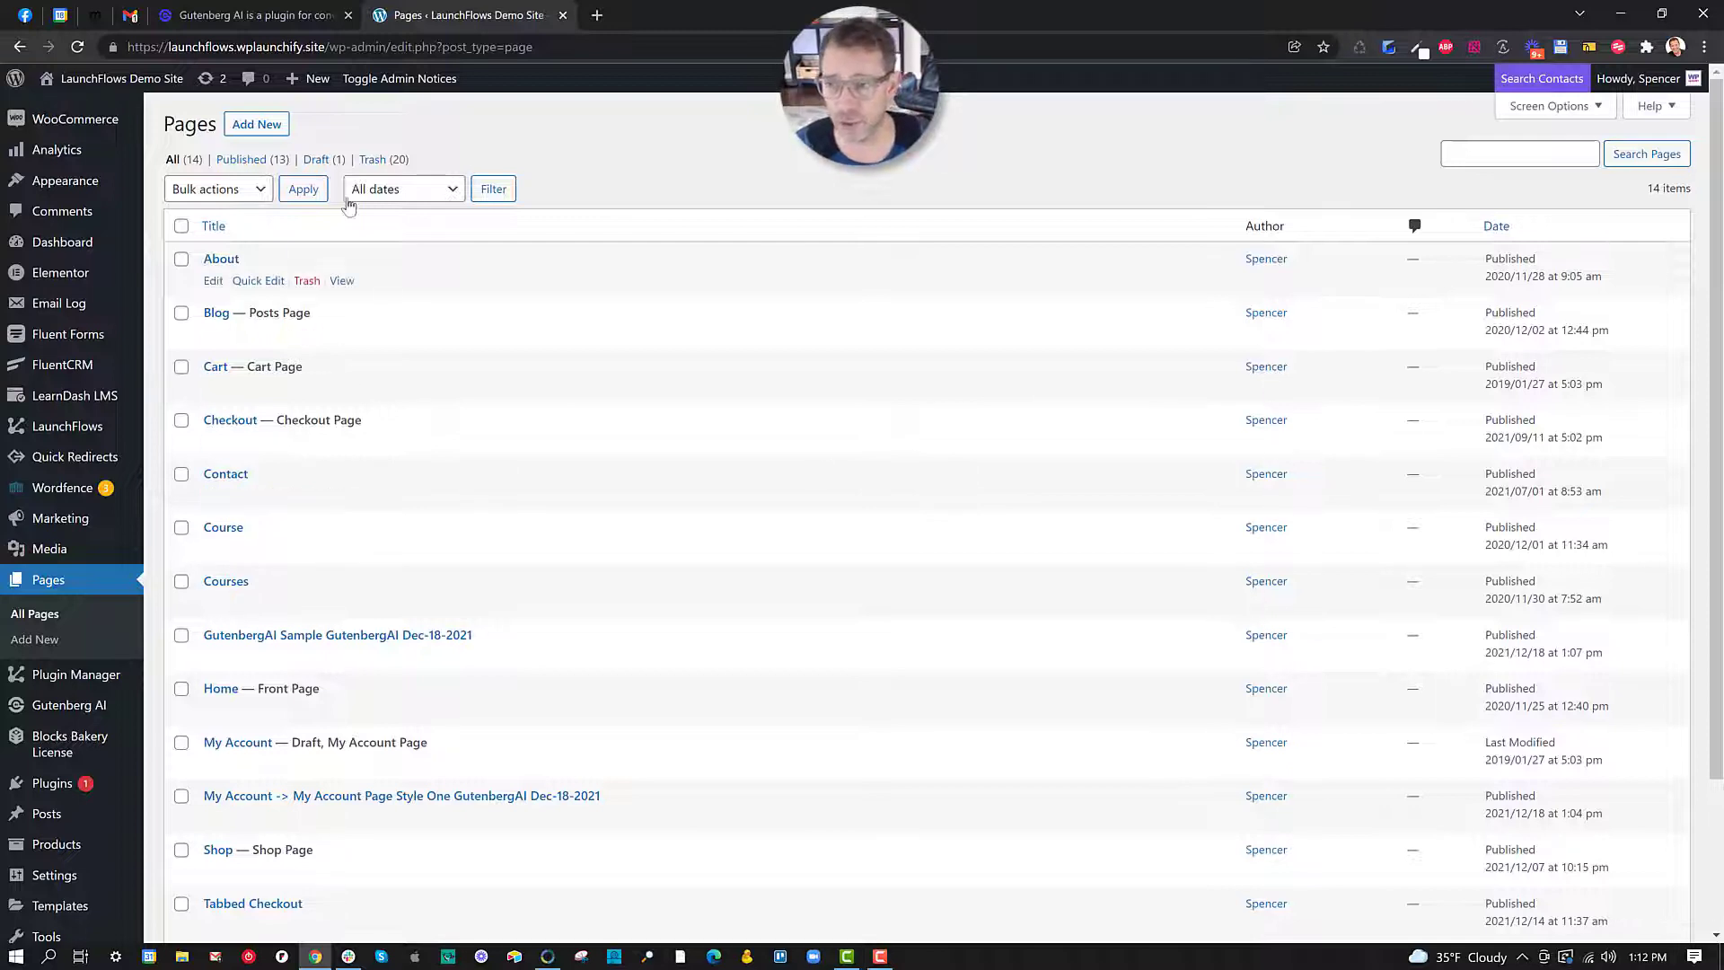
left_click(722, 235)
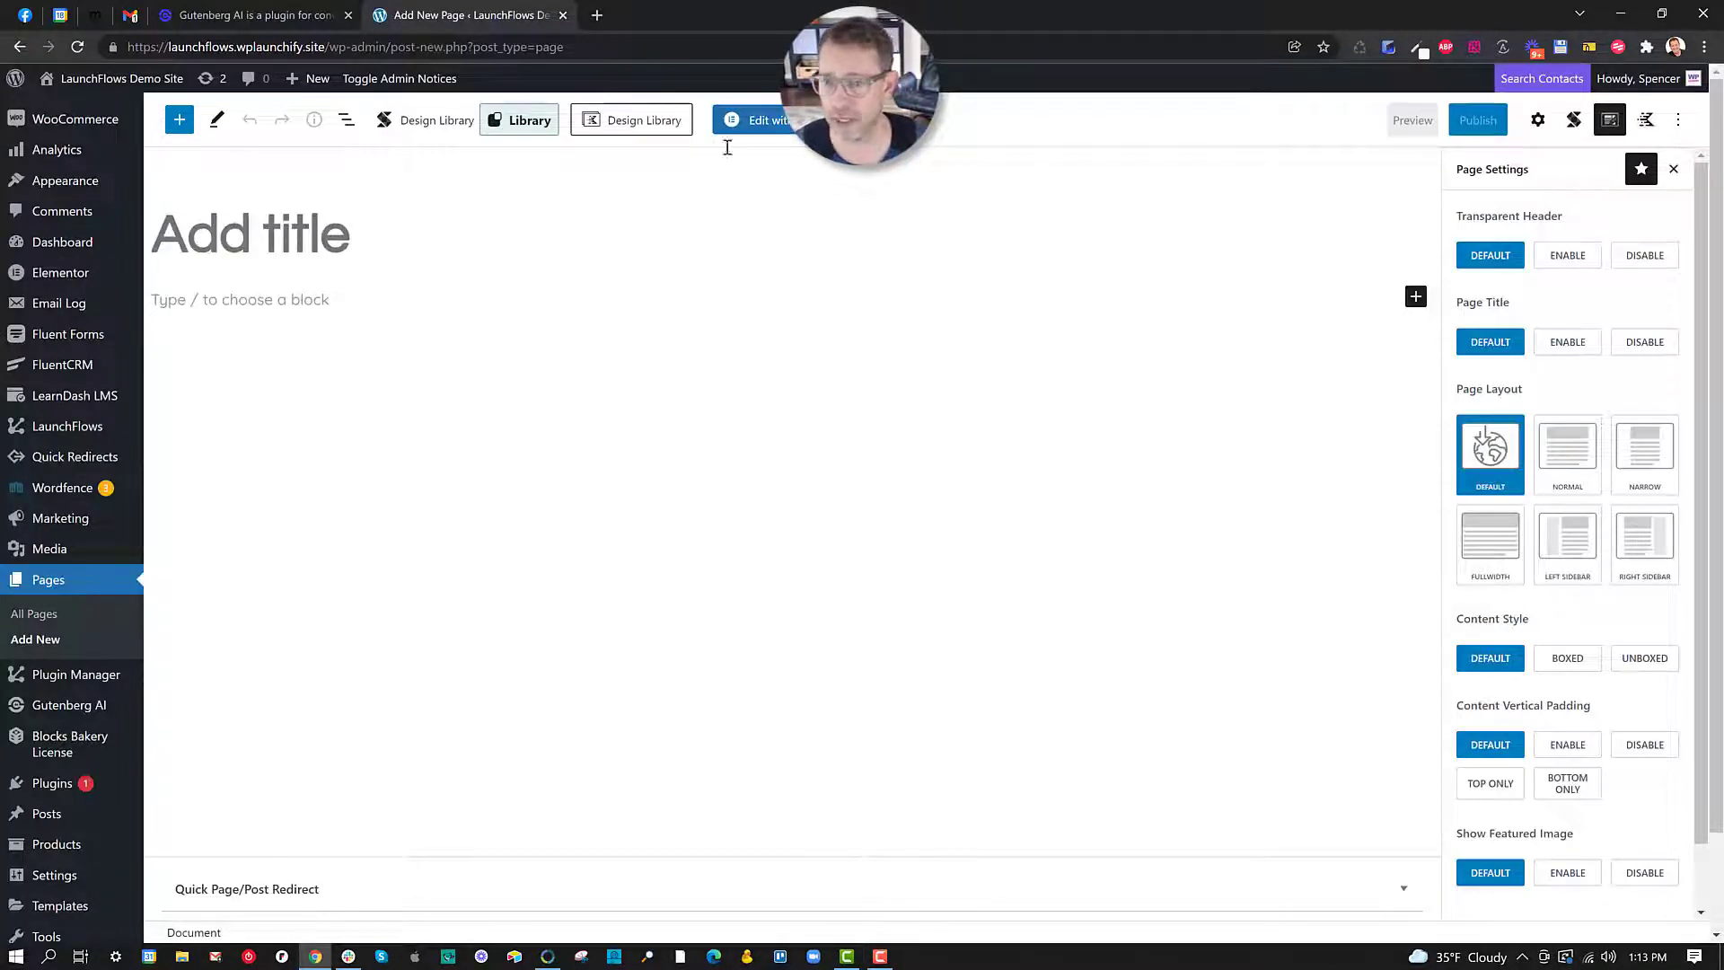
Step: Open the new page in Elementor and title it 'Sample Gutenberg AI'
left_click(759, 135)
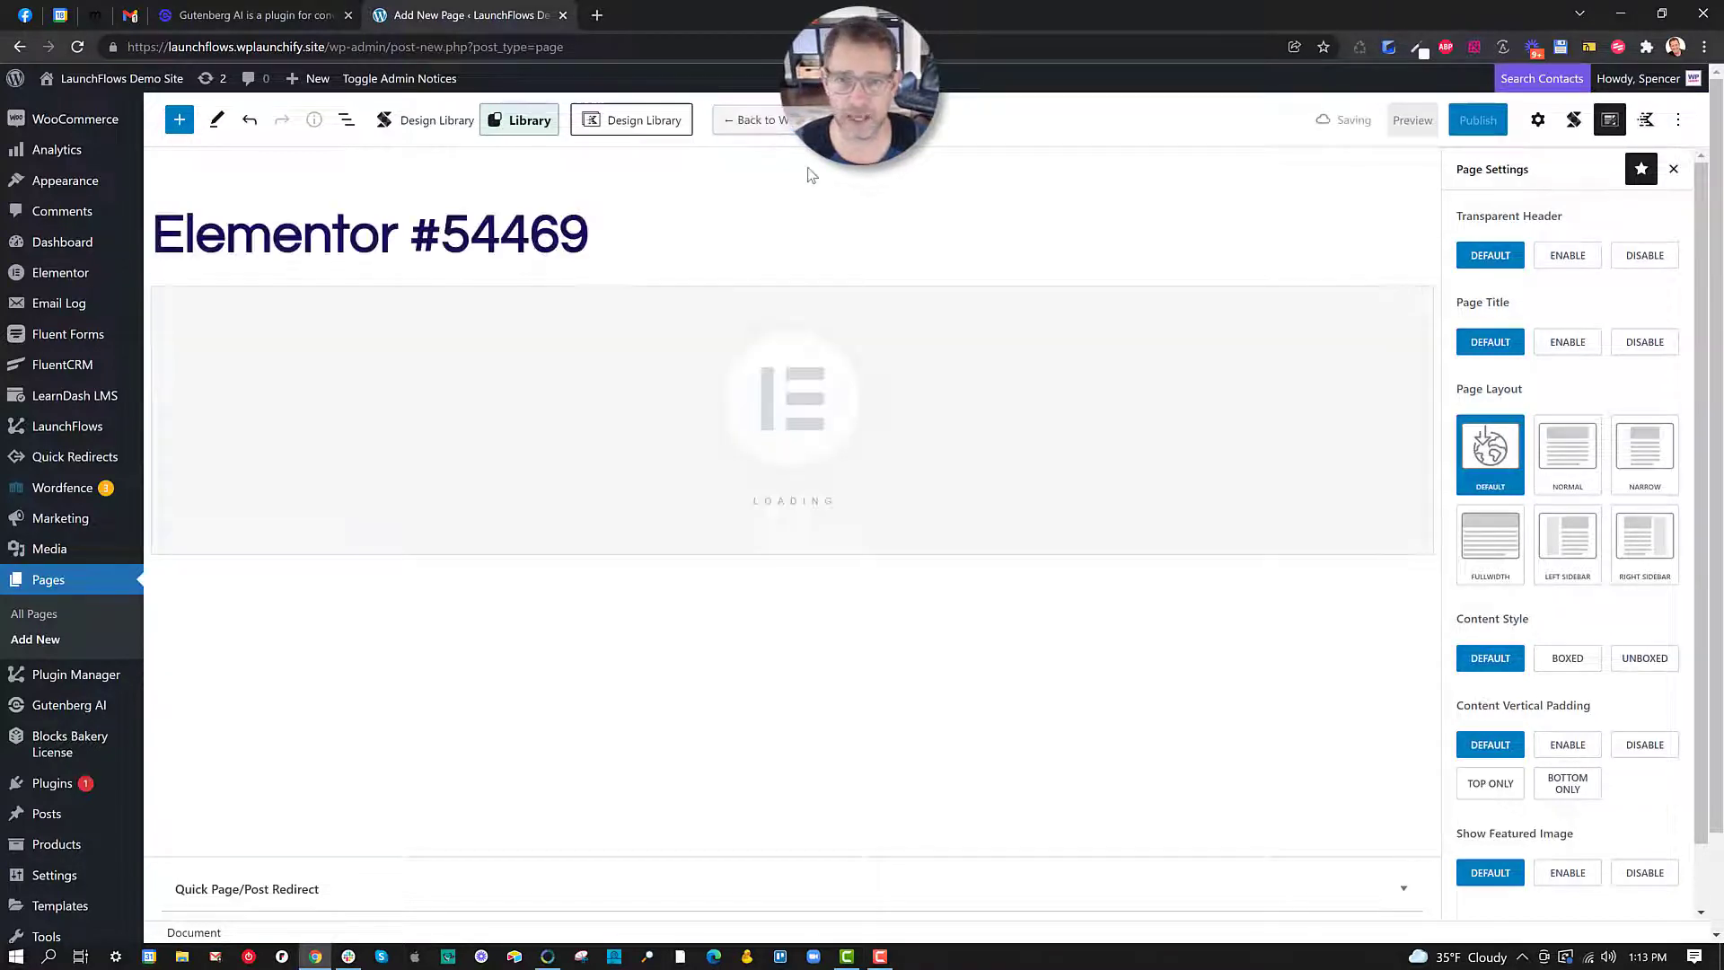
left_click_drag(597, 235, 166, 229)
type("Sample Gutenb")
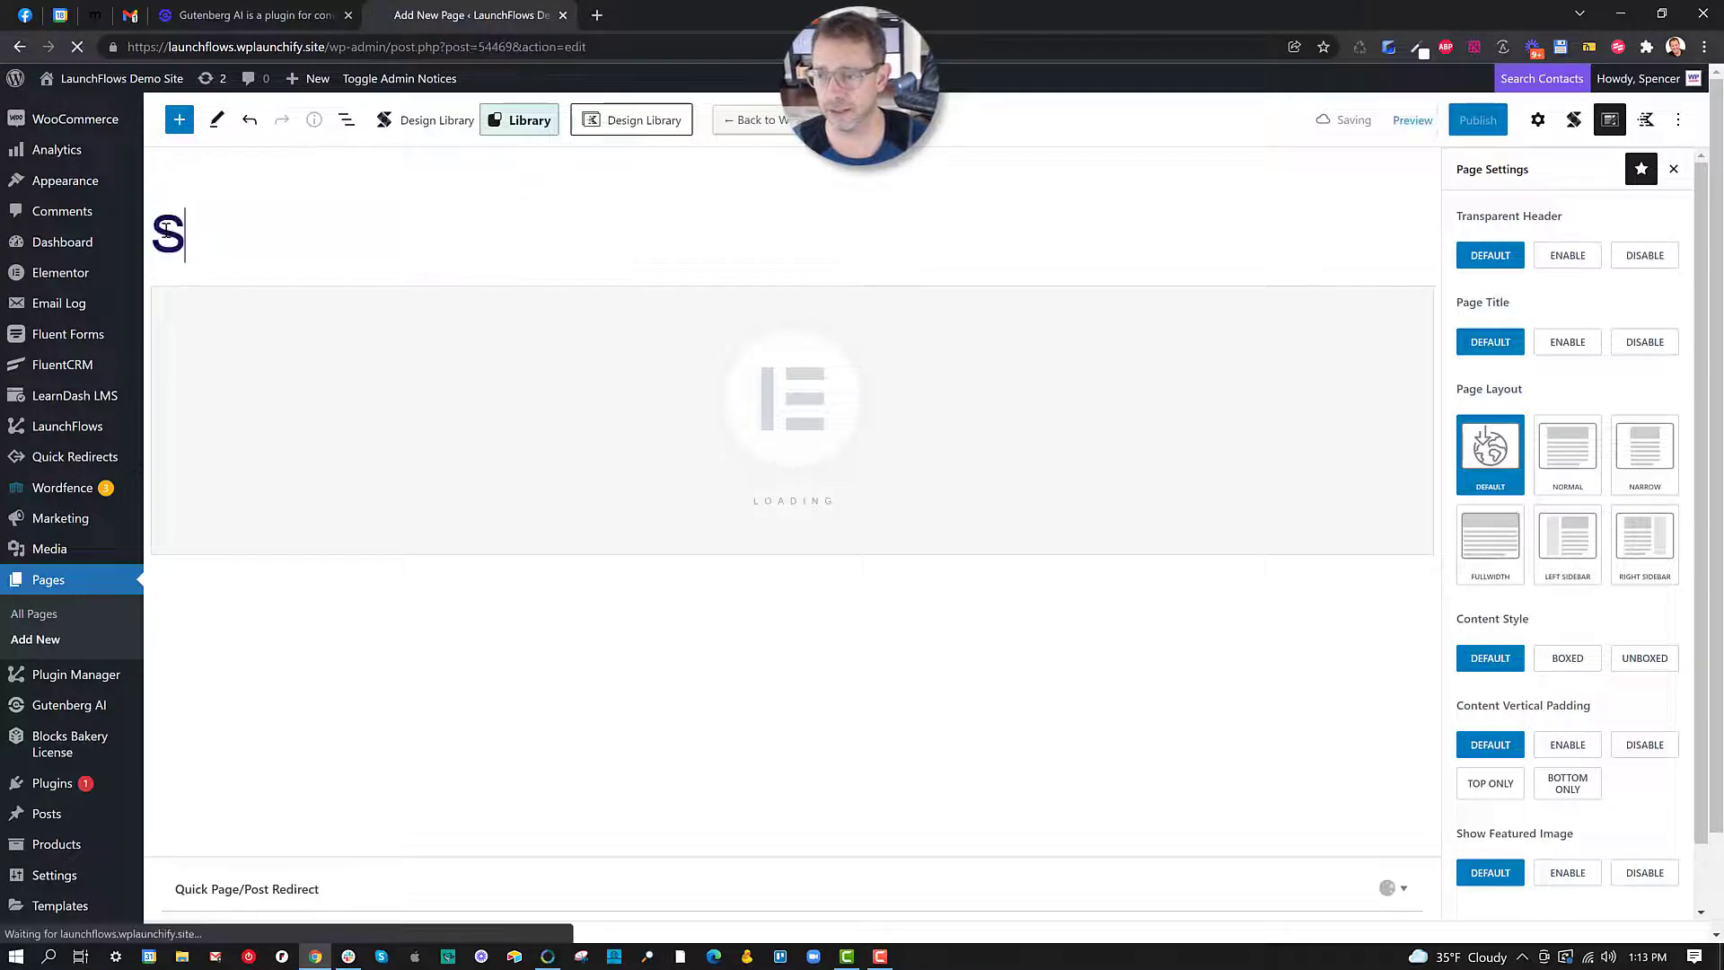
type("erg AI")
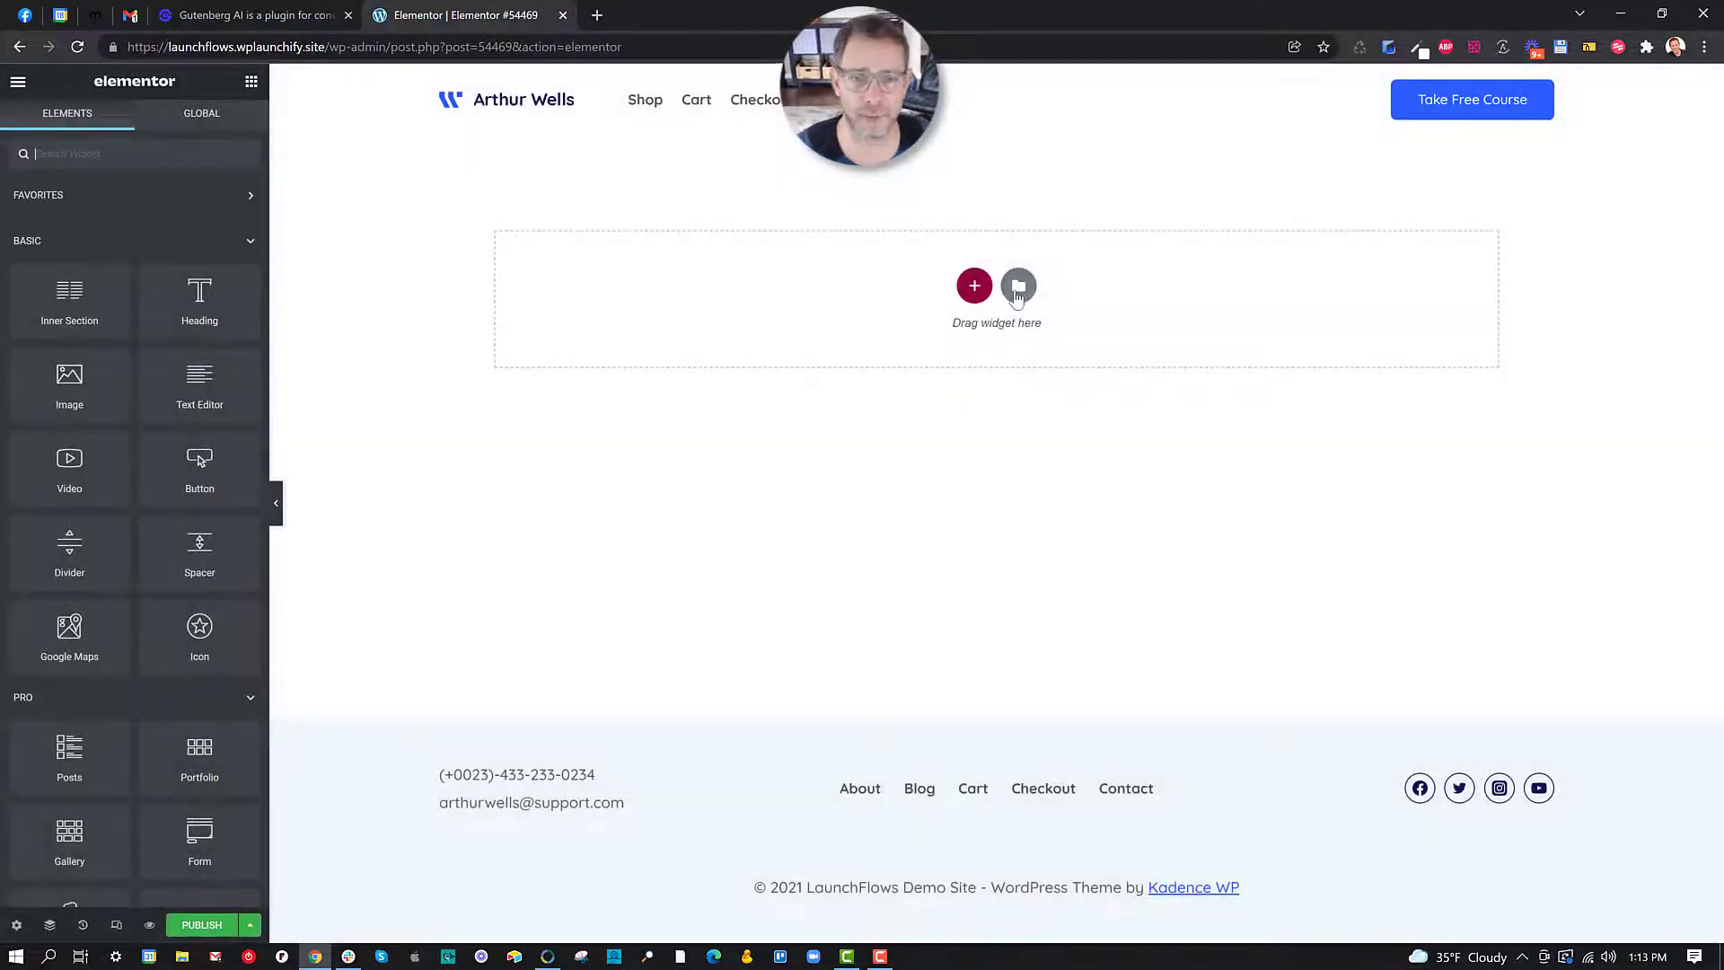
Step: Insert the Library's restaurant page template without its document settings, then select the An Experience heading
left_click(1018, 285)
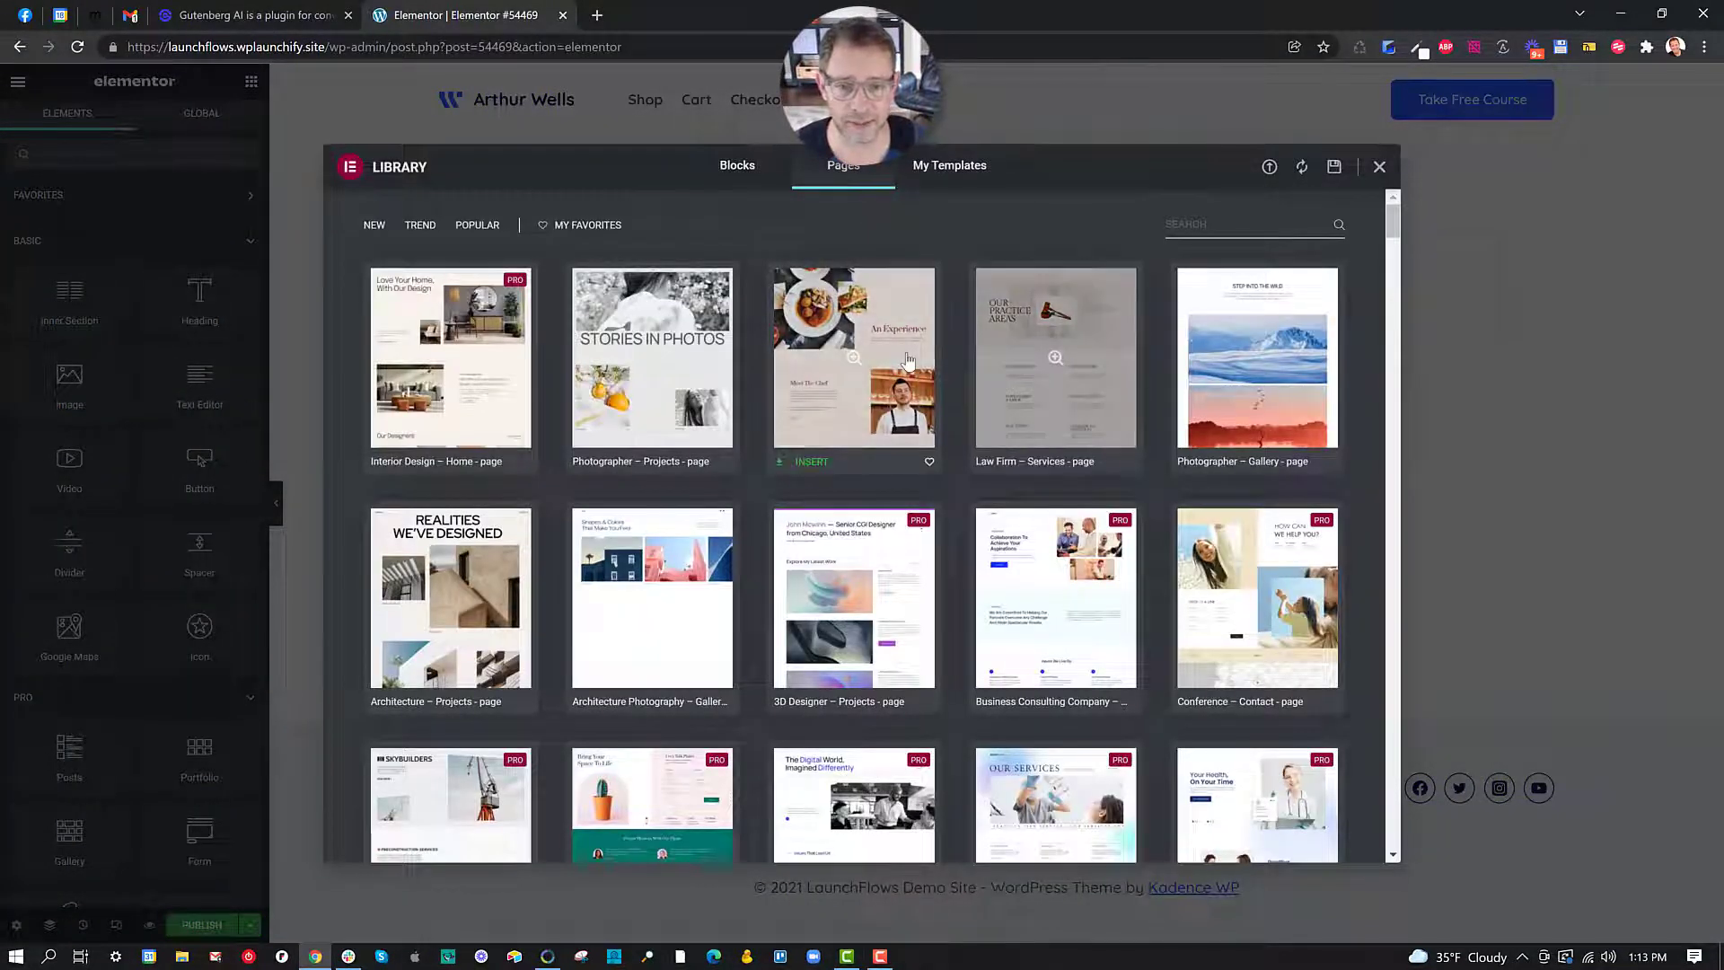
left_click(816, 462)
left_click(811, 573)
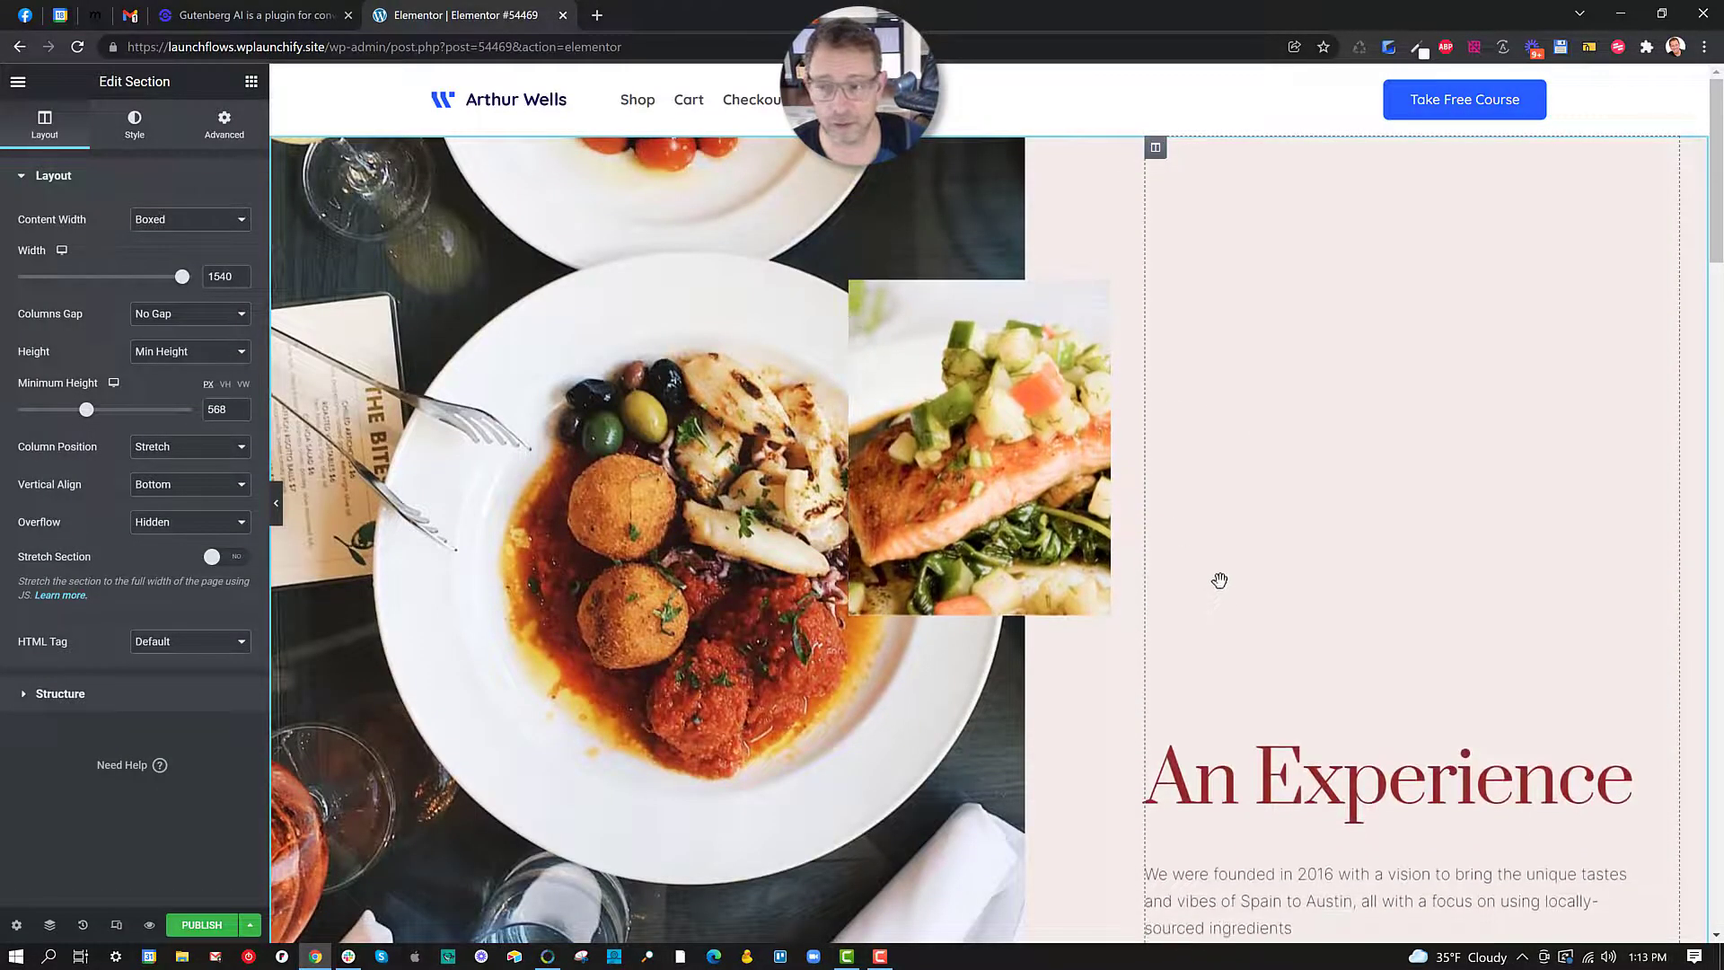
left_click(1297, 786)
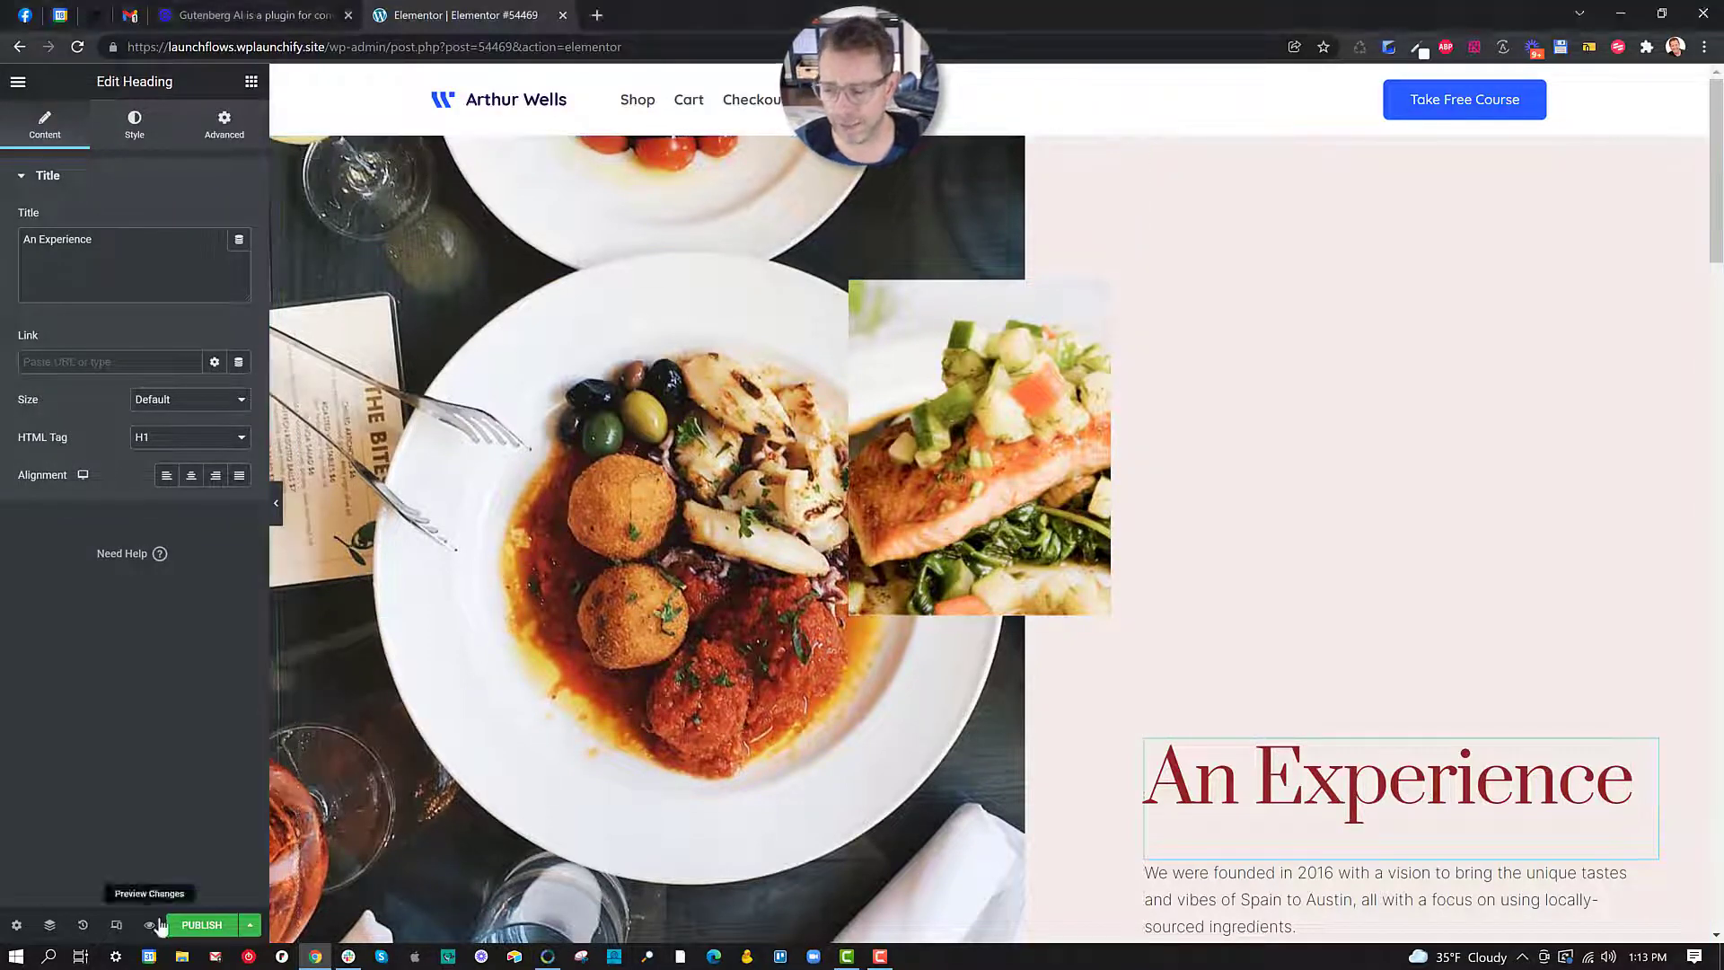
Step: Publish the page and name its library template 'Sample GutenbergAI Template'
left_click(193, 925)
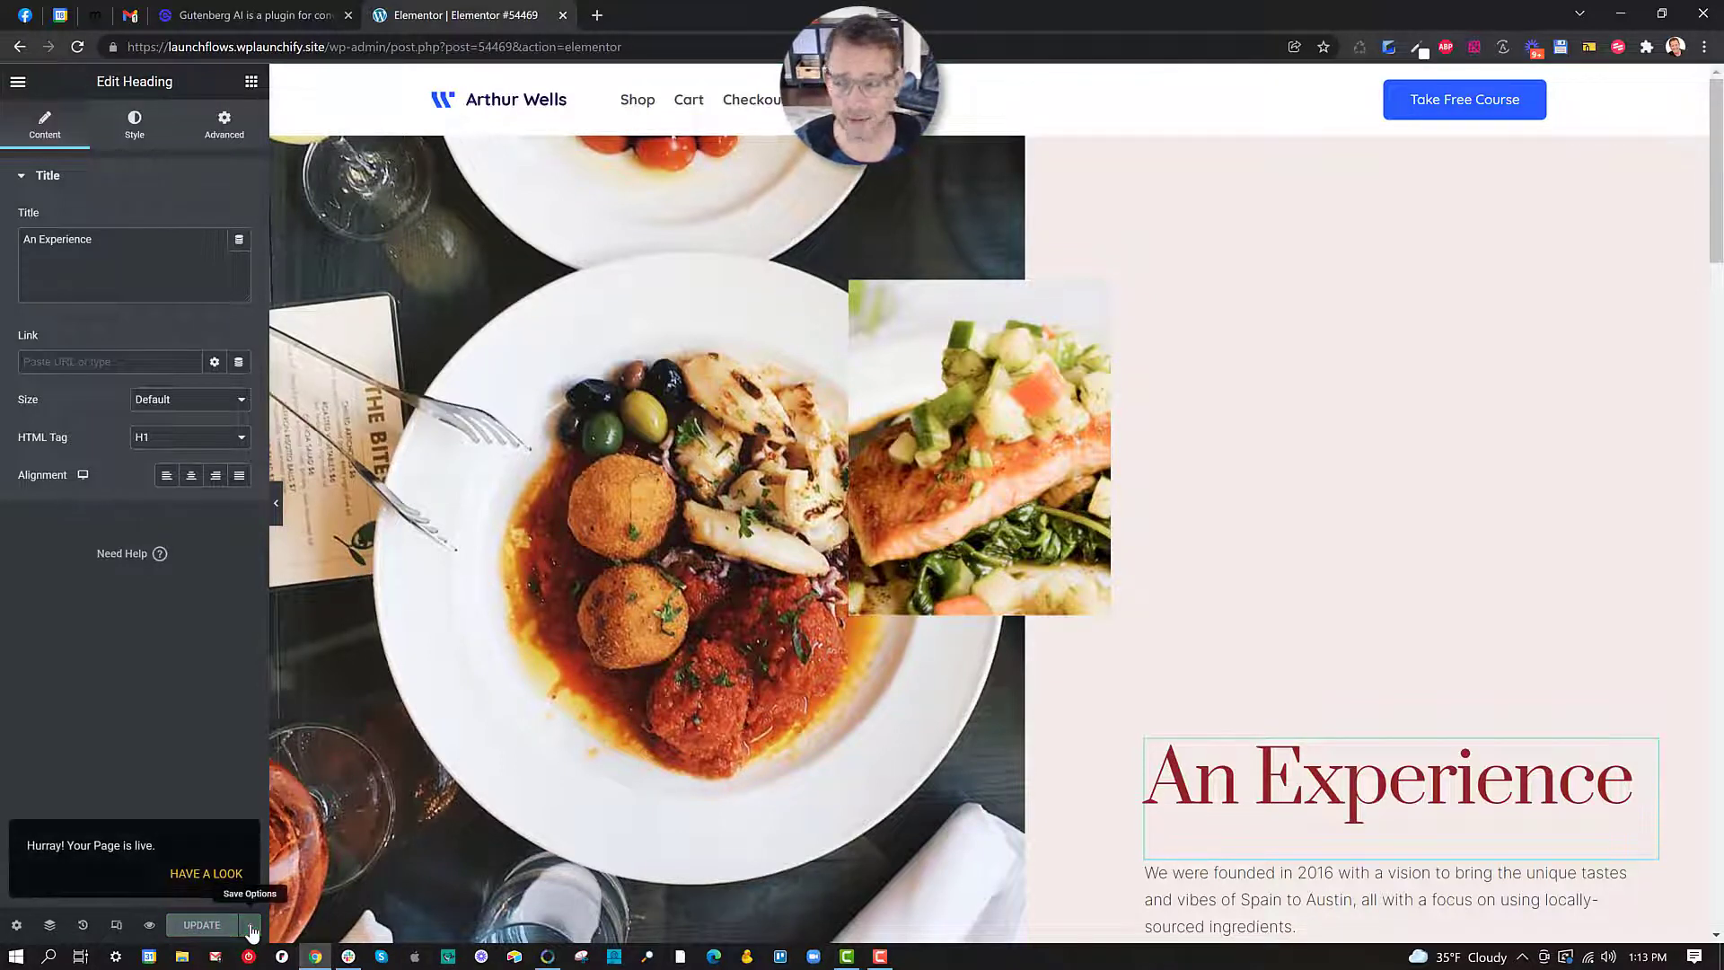
left_click(253, 932)
left_click(169, 887)
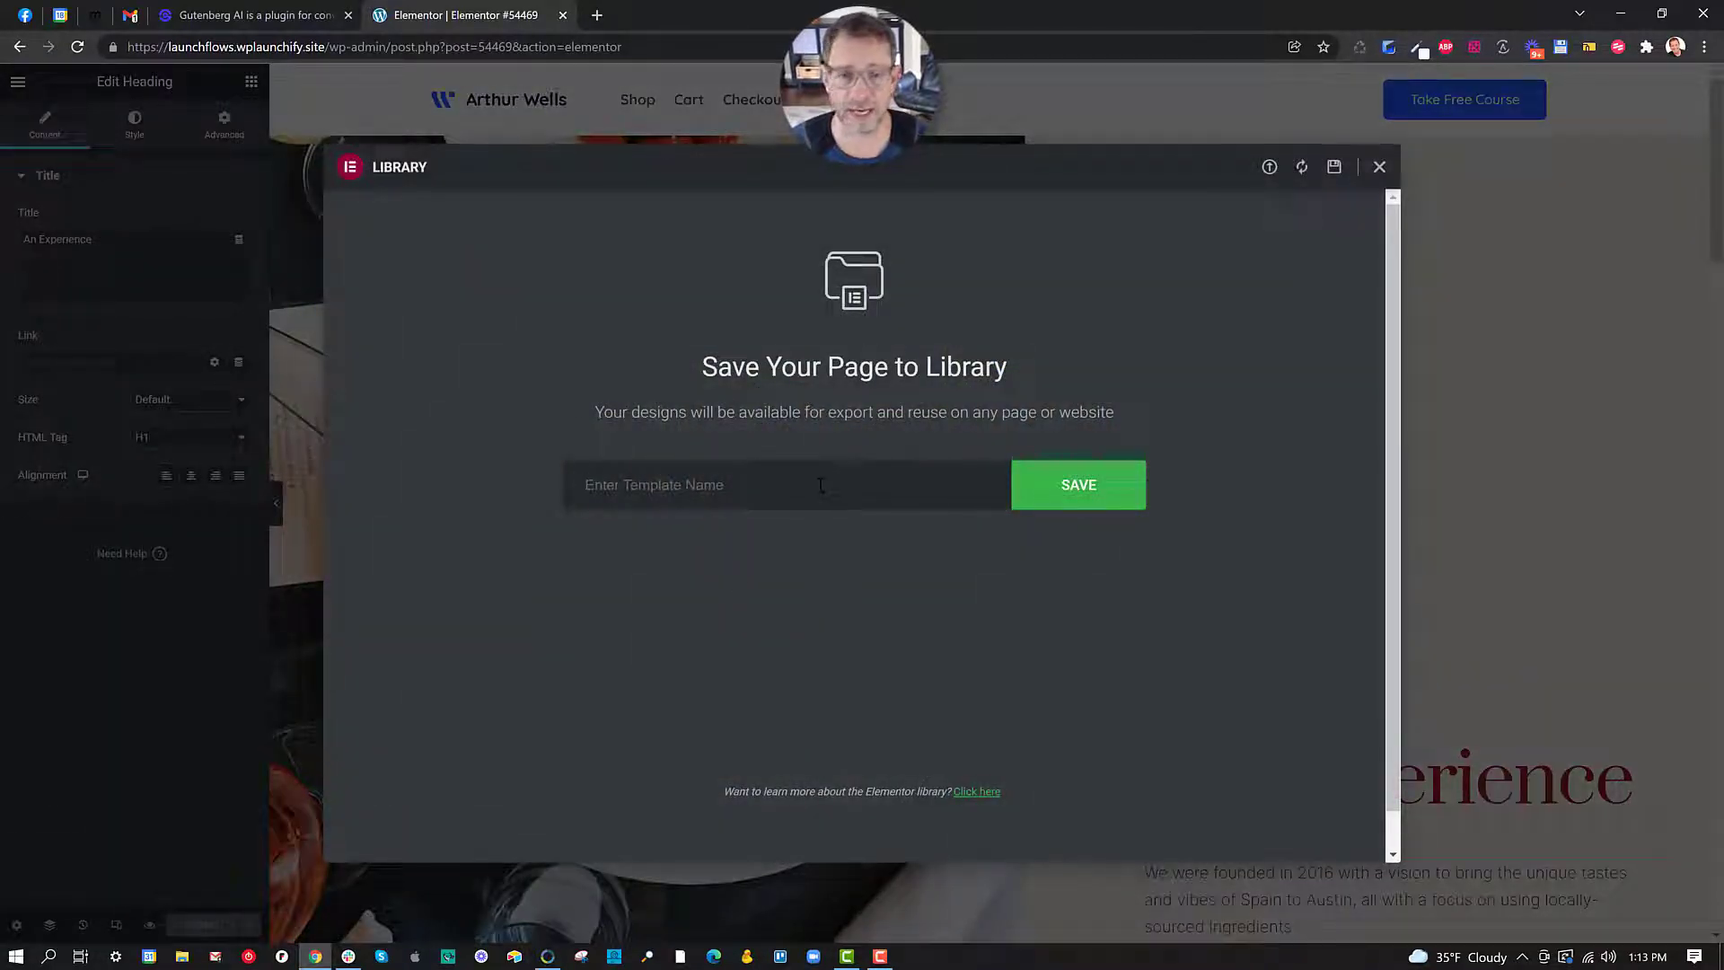
type("Samp")
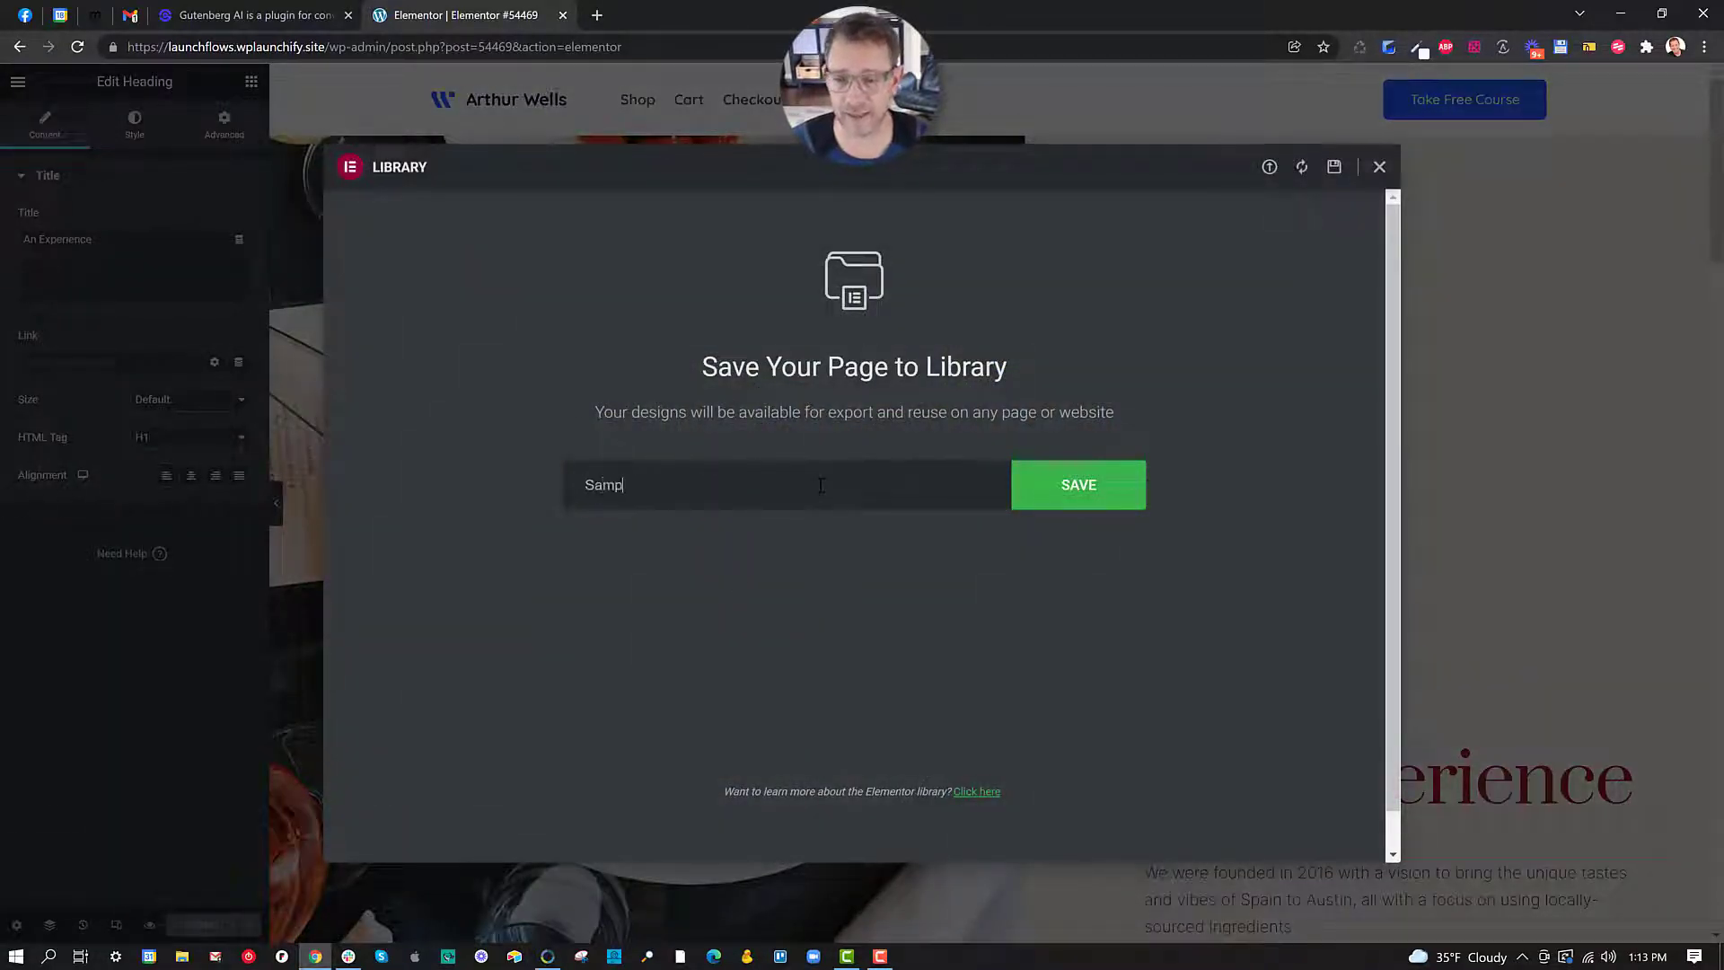
type("le Gutenber")
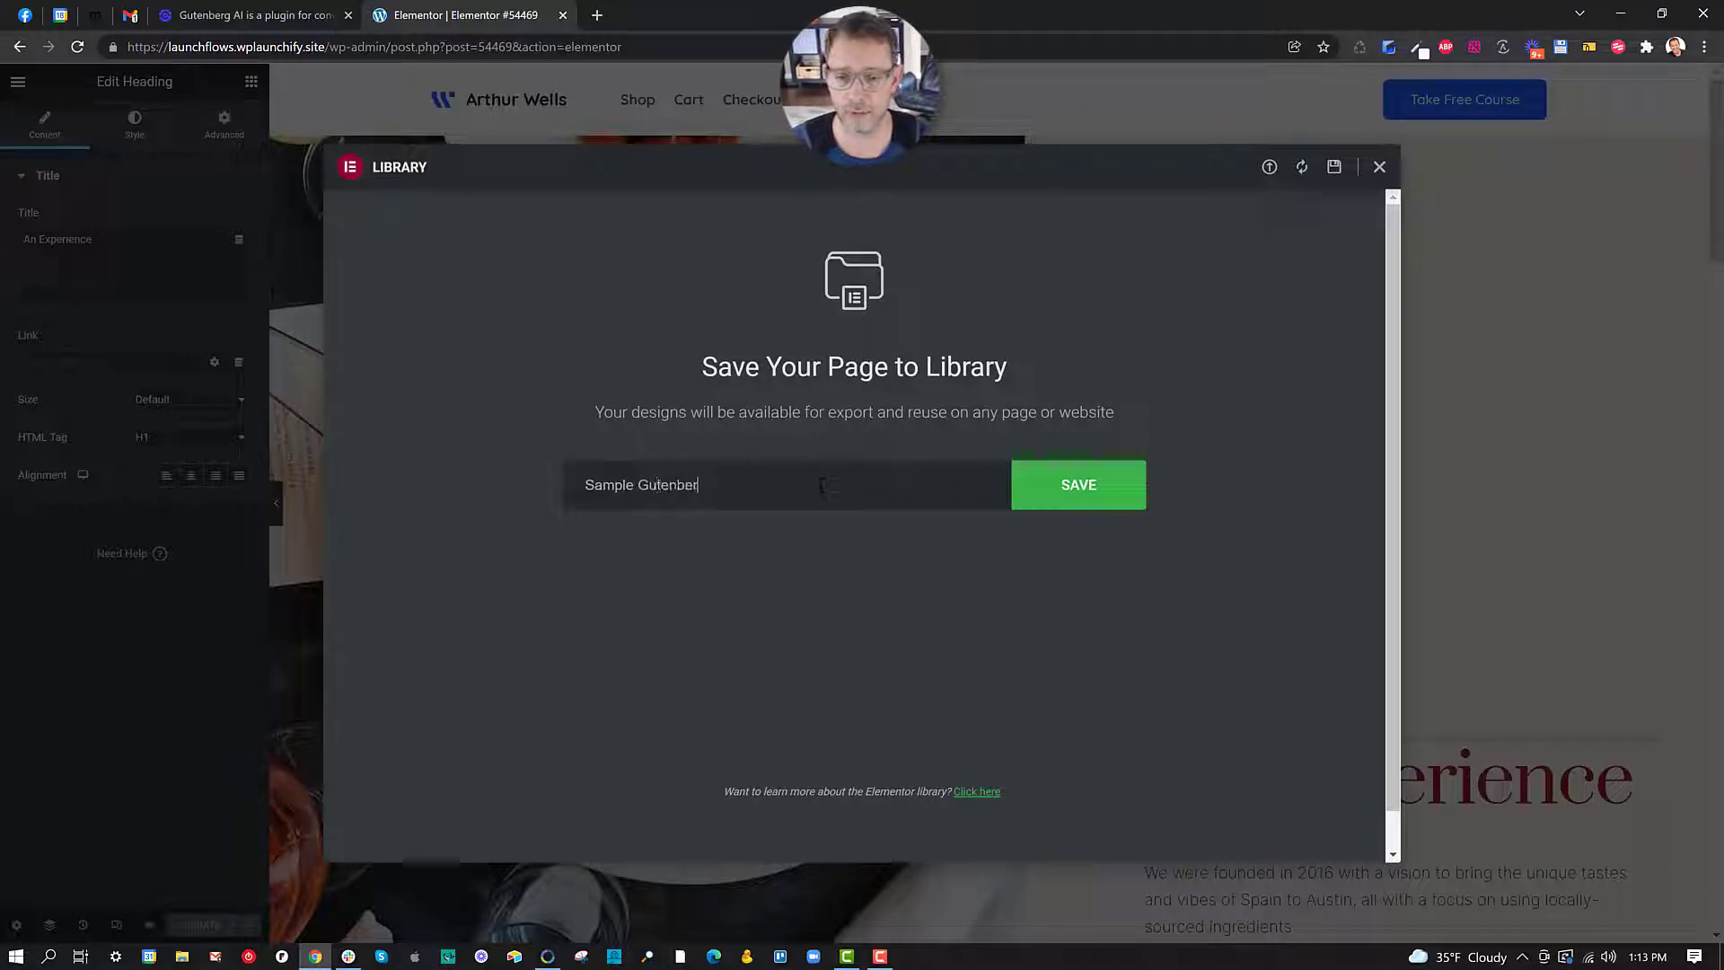
type("gAI Template")
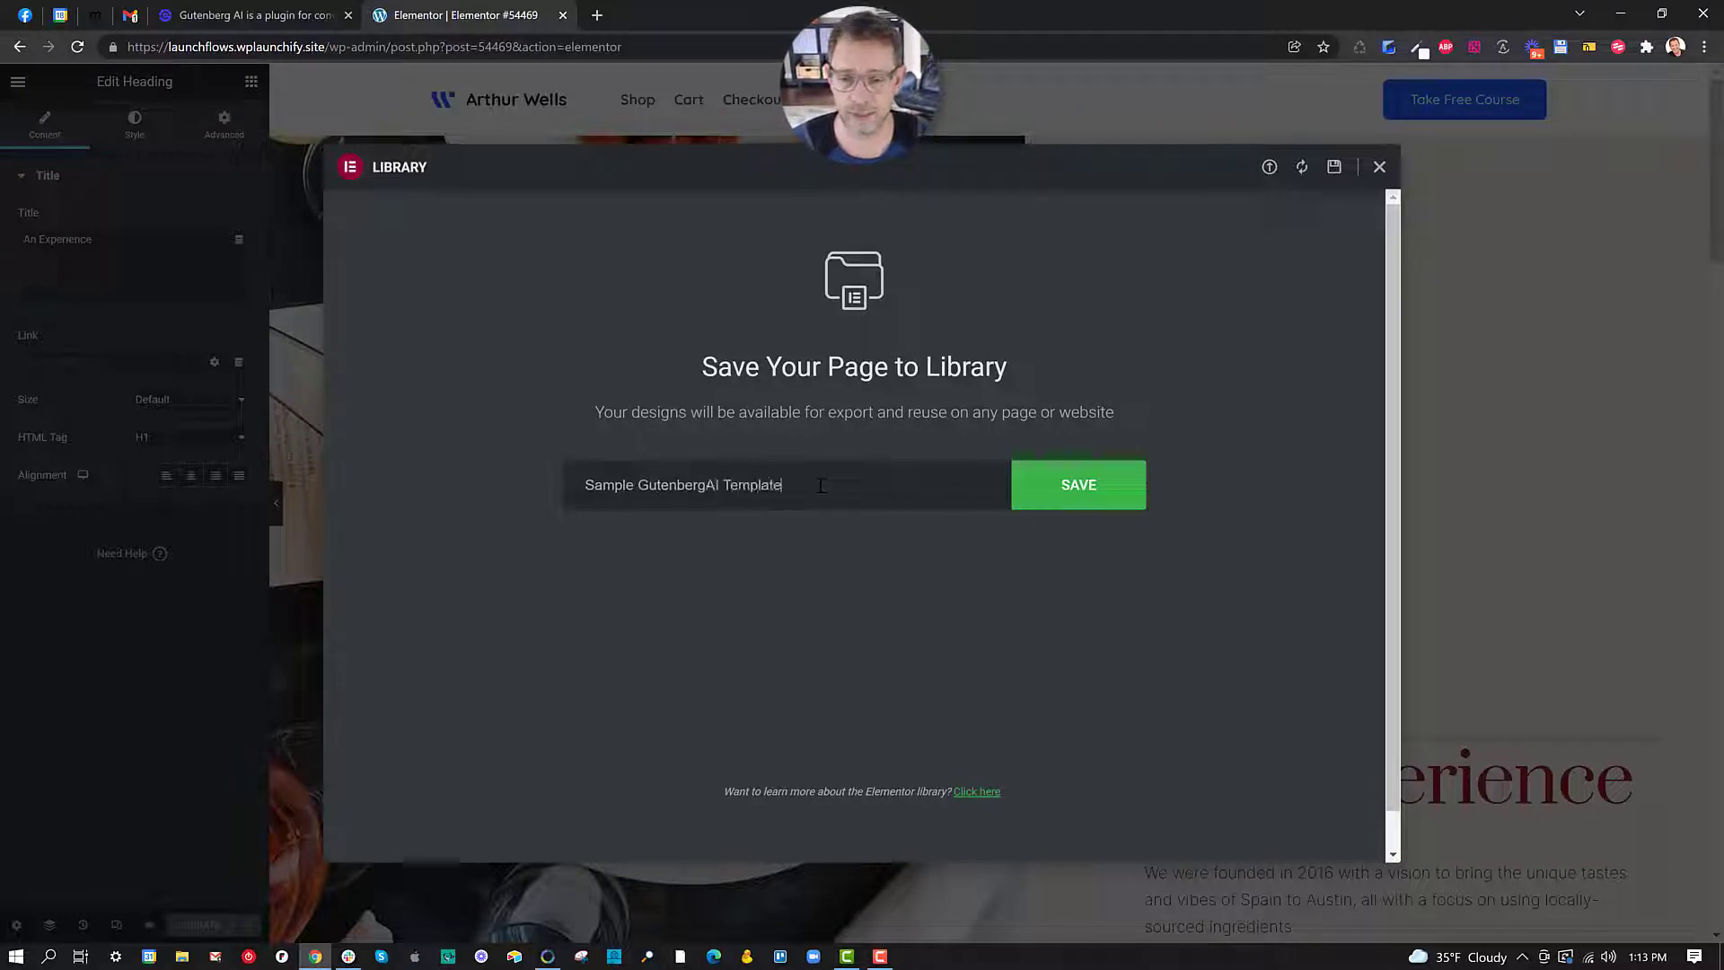
Step: Save the library template, exit Elementor to the dashboard, and go to Gutenberg AI
left_click(1064, 494)
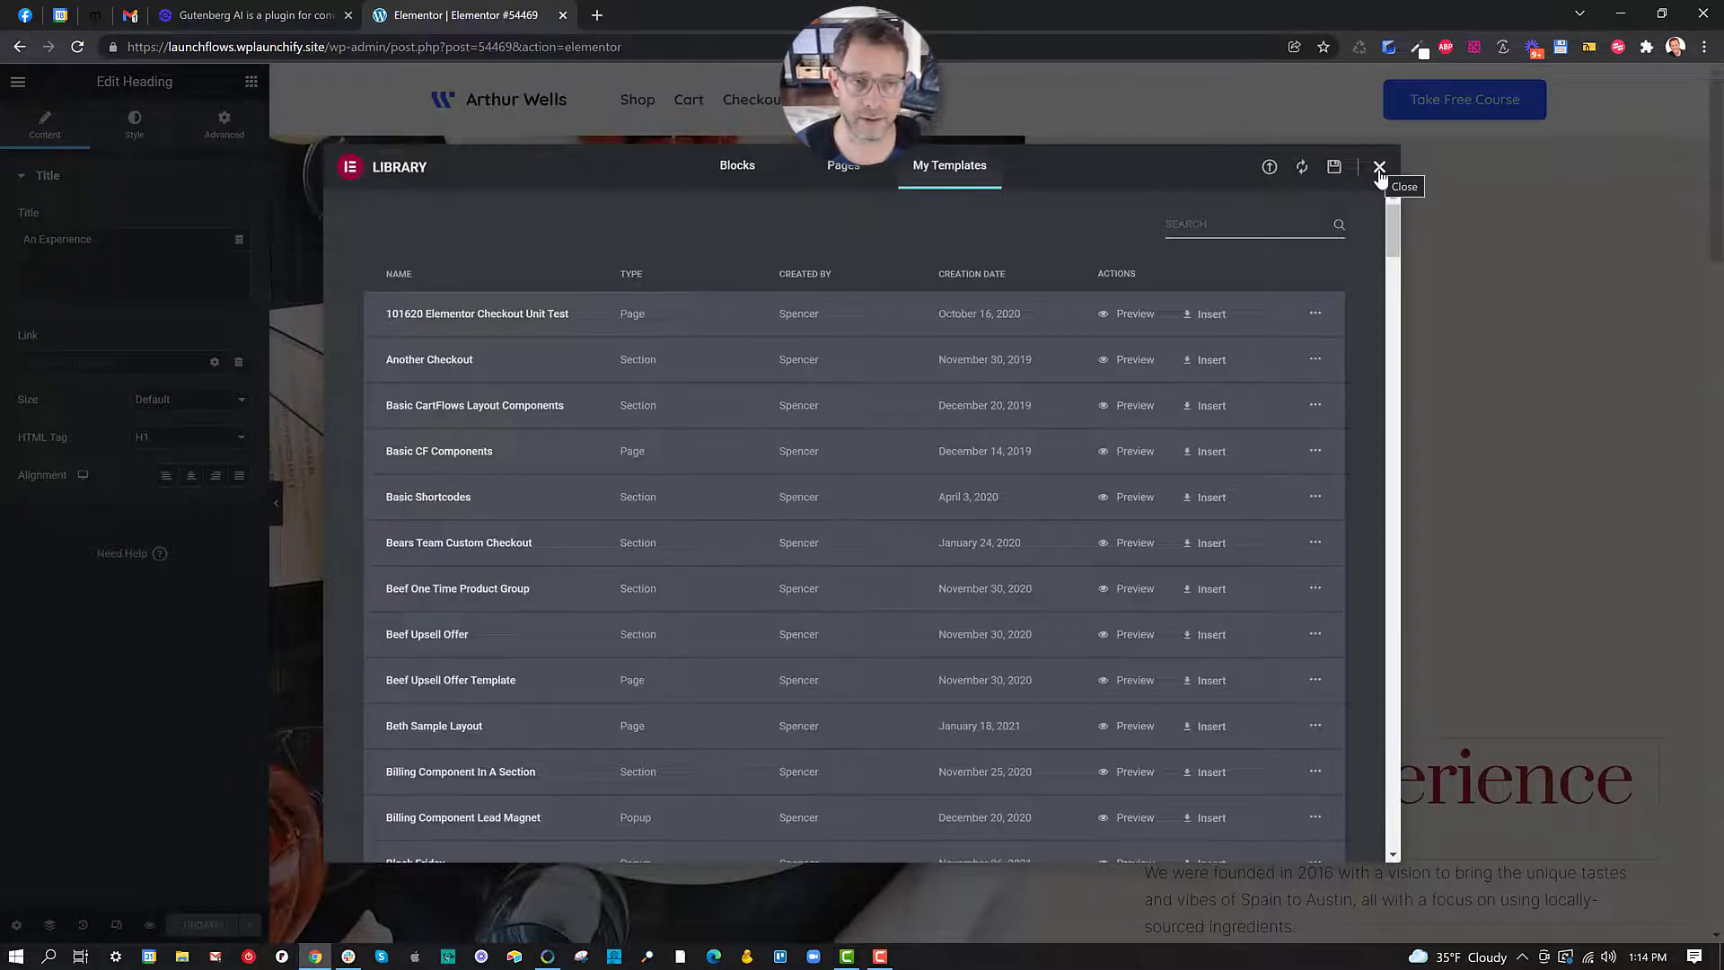
left_click(1377, 168)
left_click(18, 81)
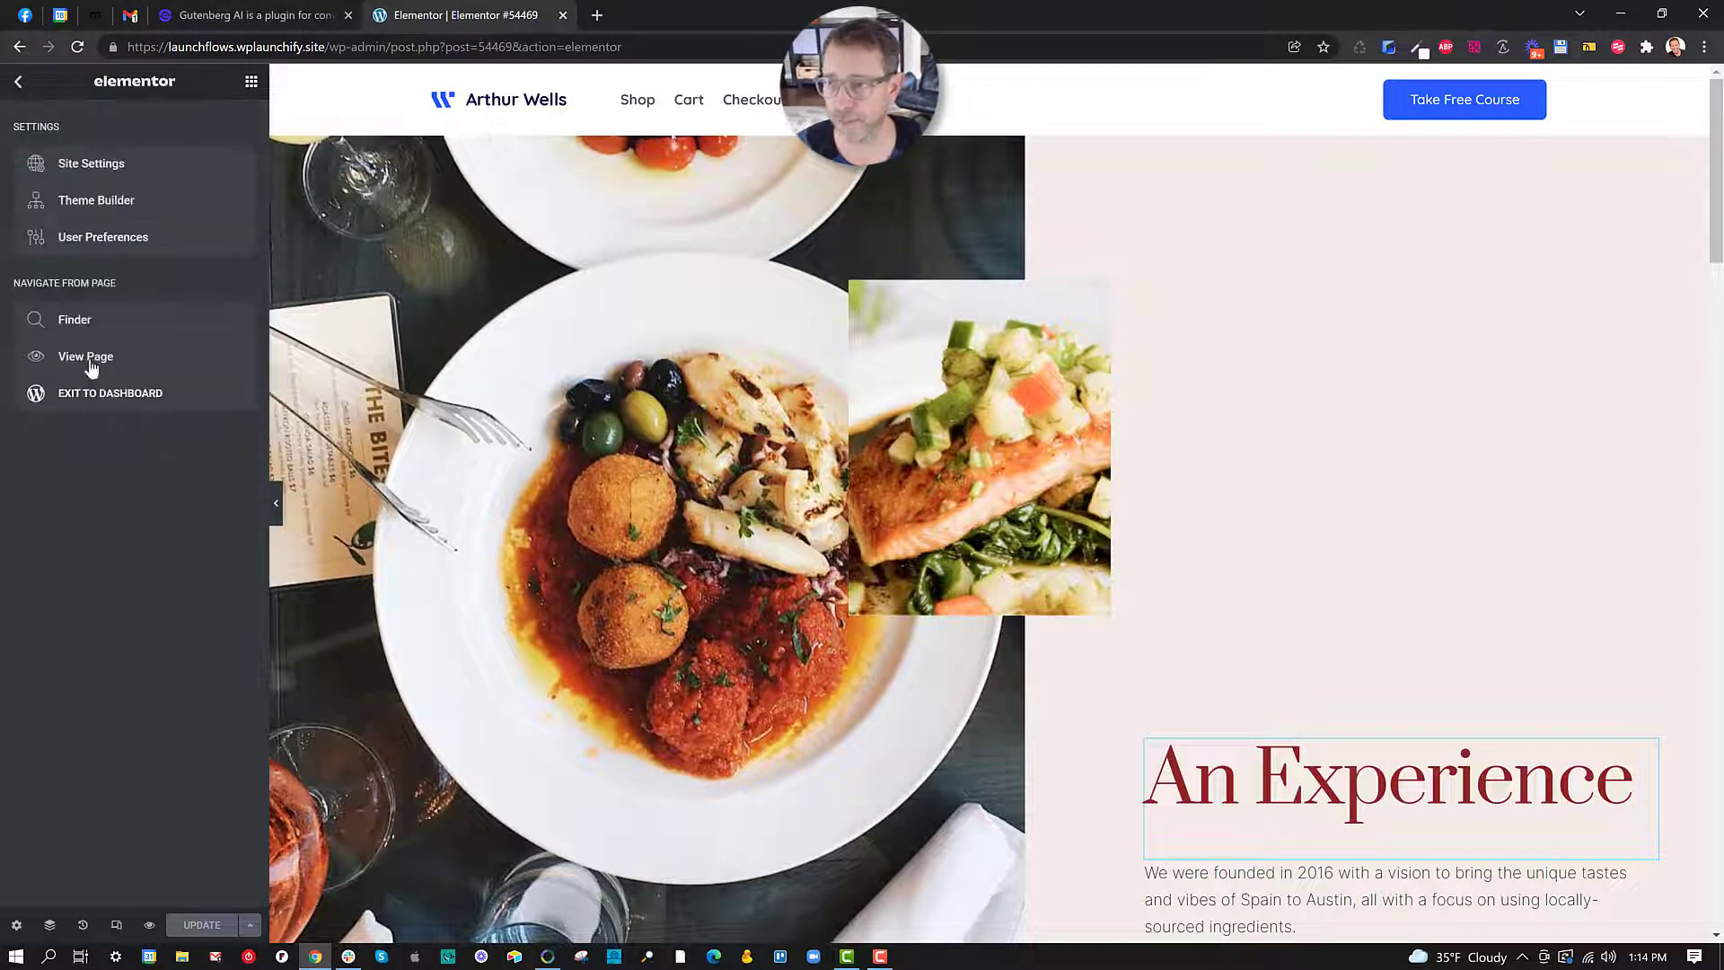
left_click(97, 404)
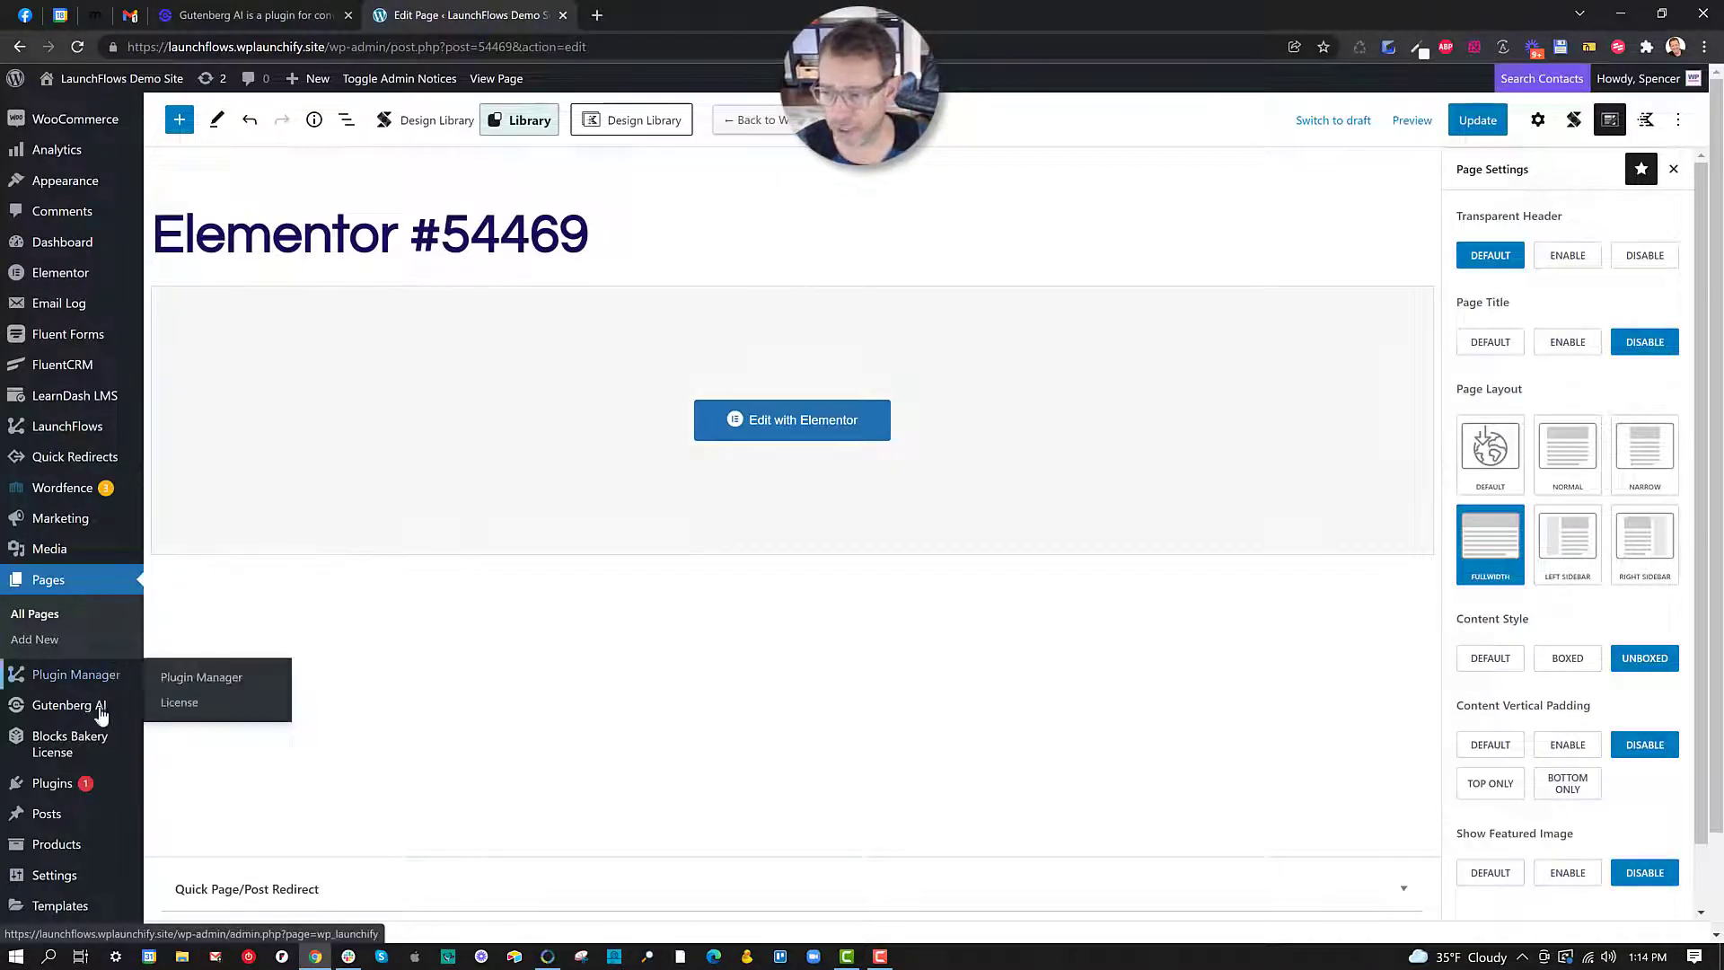
mouse_move(79, 710)
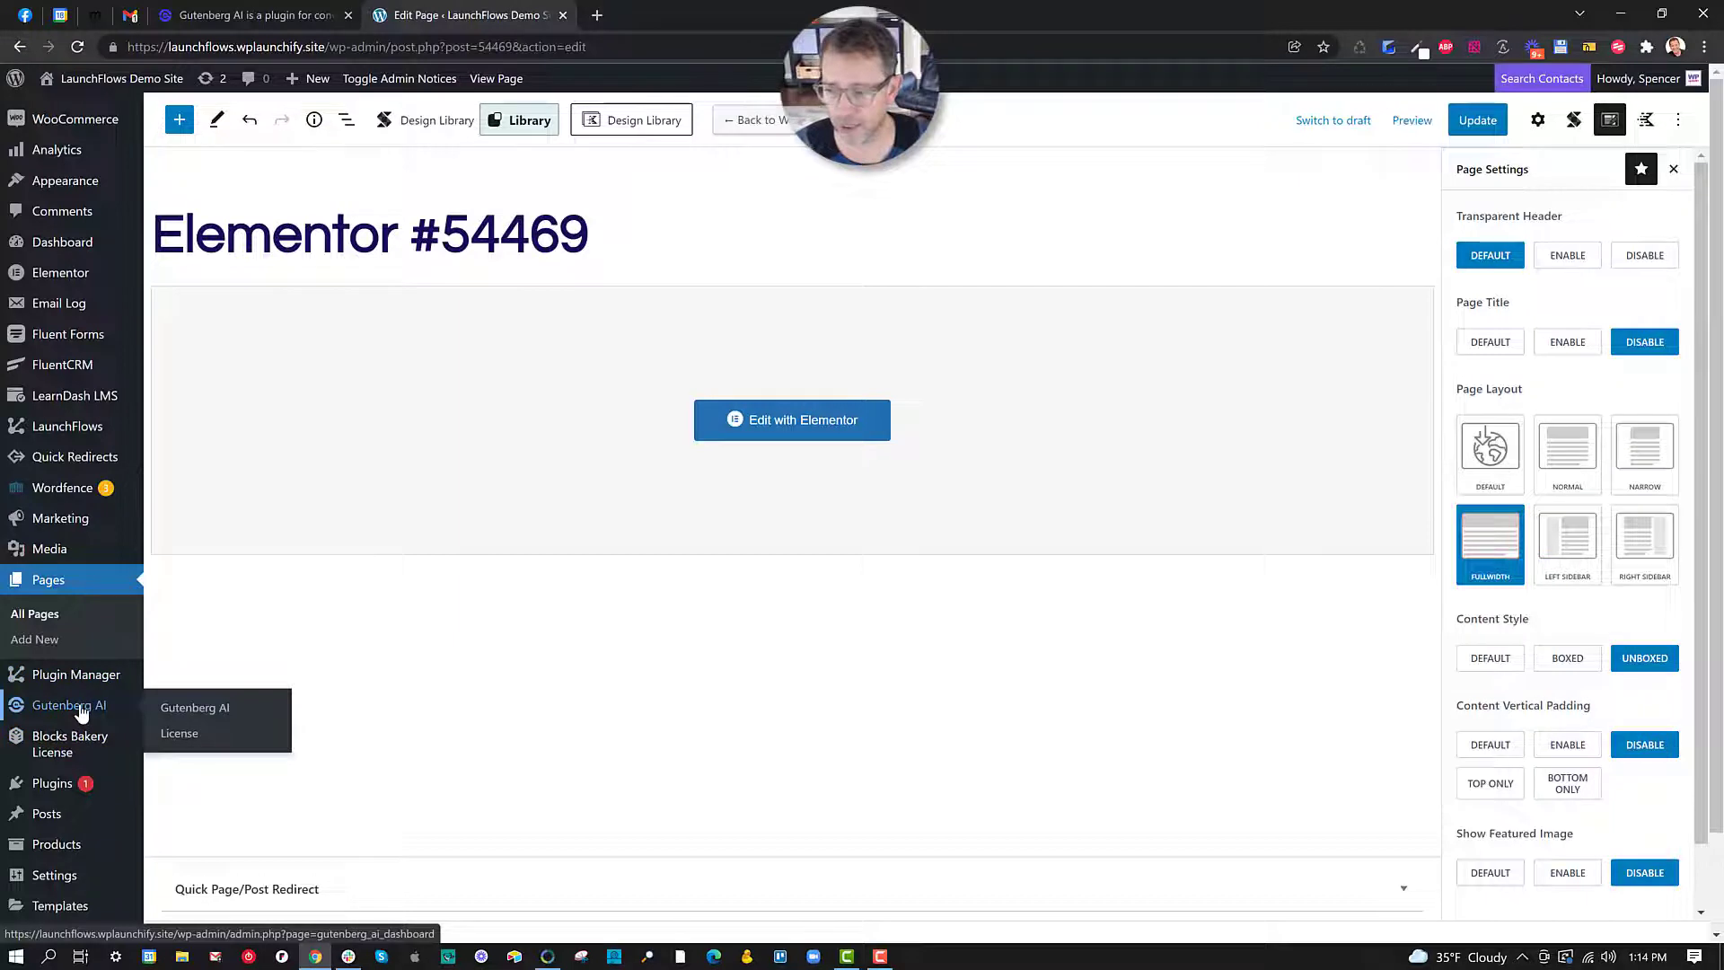
left_click(179, 710)
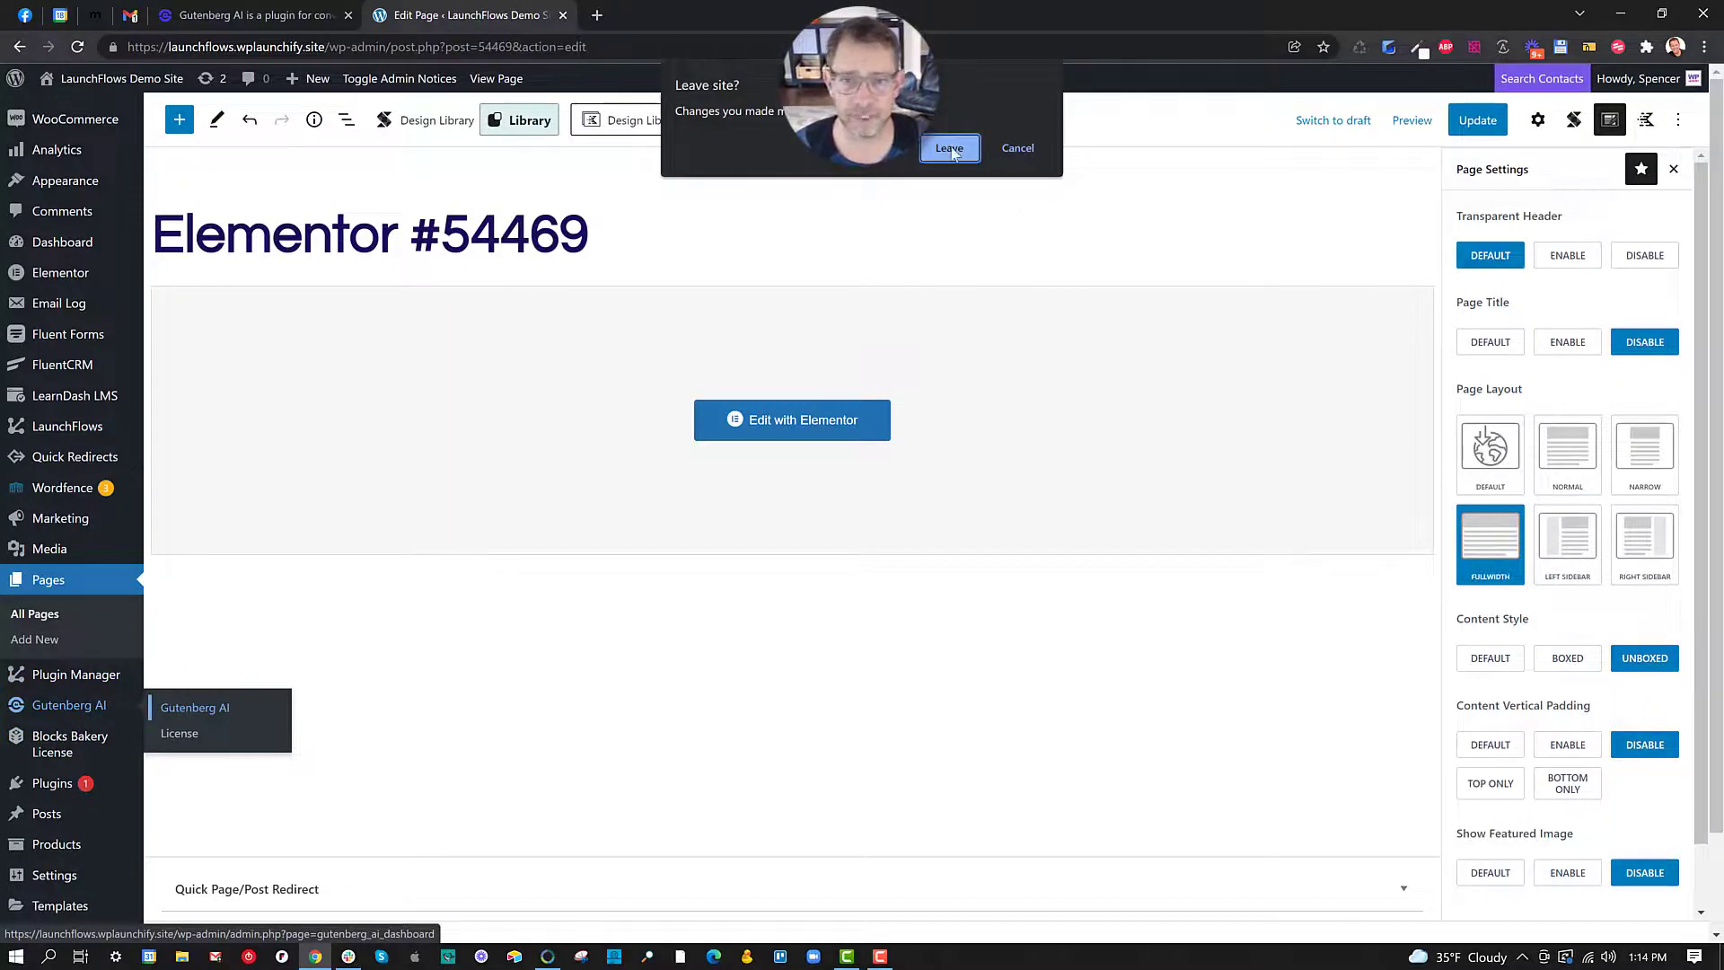
Step: Leave the editor and convert the Sample GutenbergAI Template row in Gutenberg AI
left_click(950, 149)
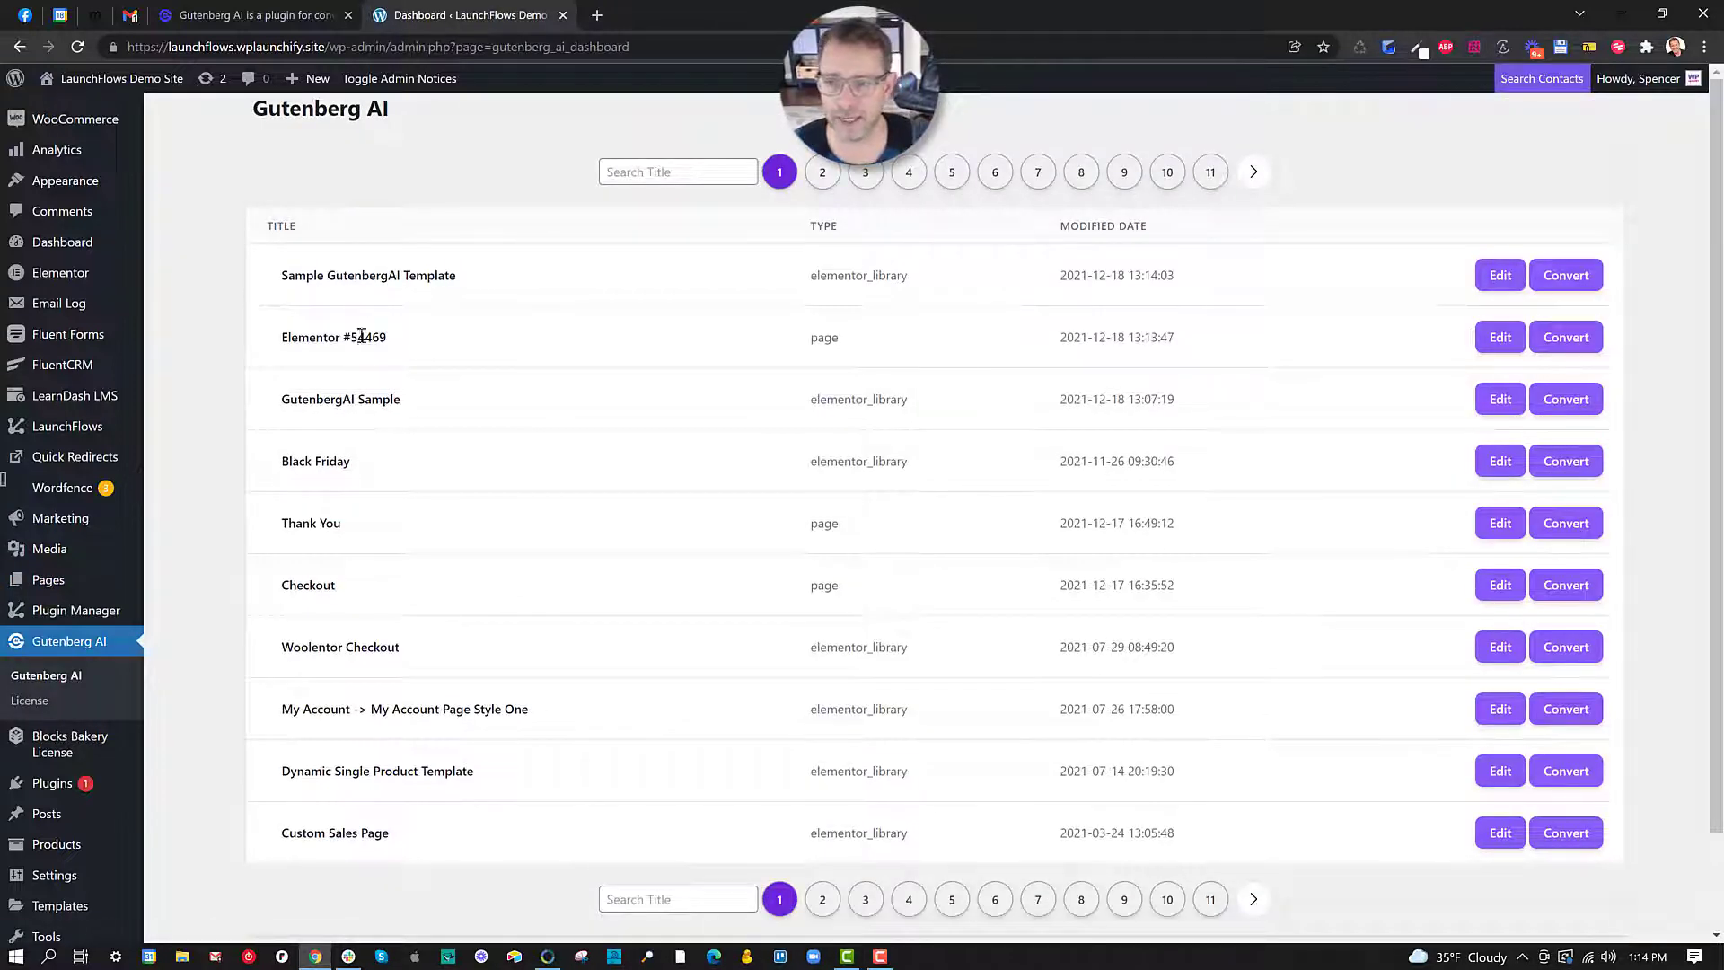
left_click_drag(337, 339, 469, 283)
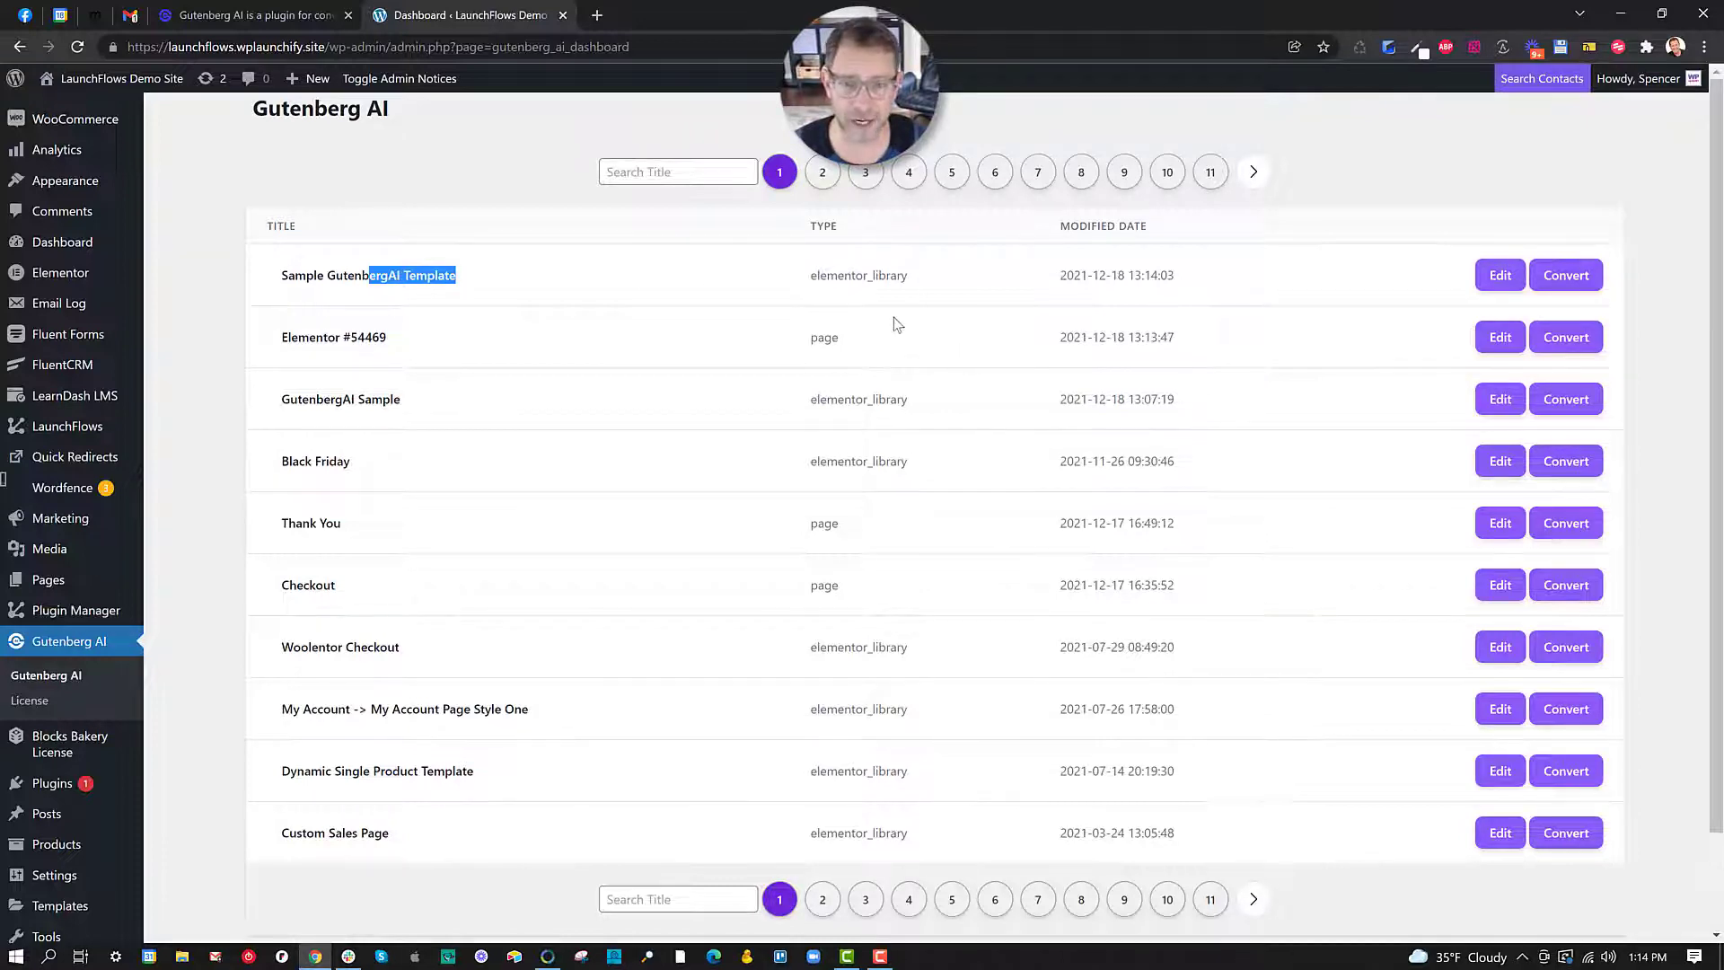
left_click_drag(817, 274, 902, 280)
double_click(818, 338)
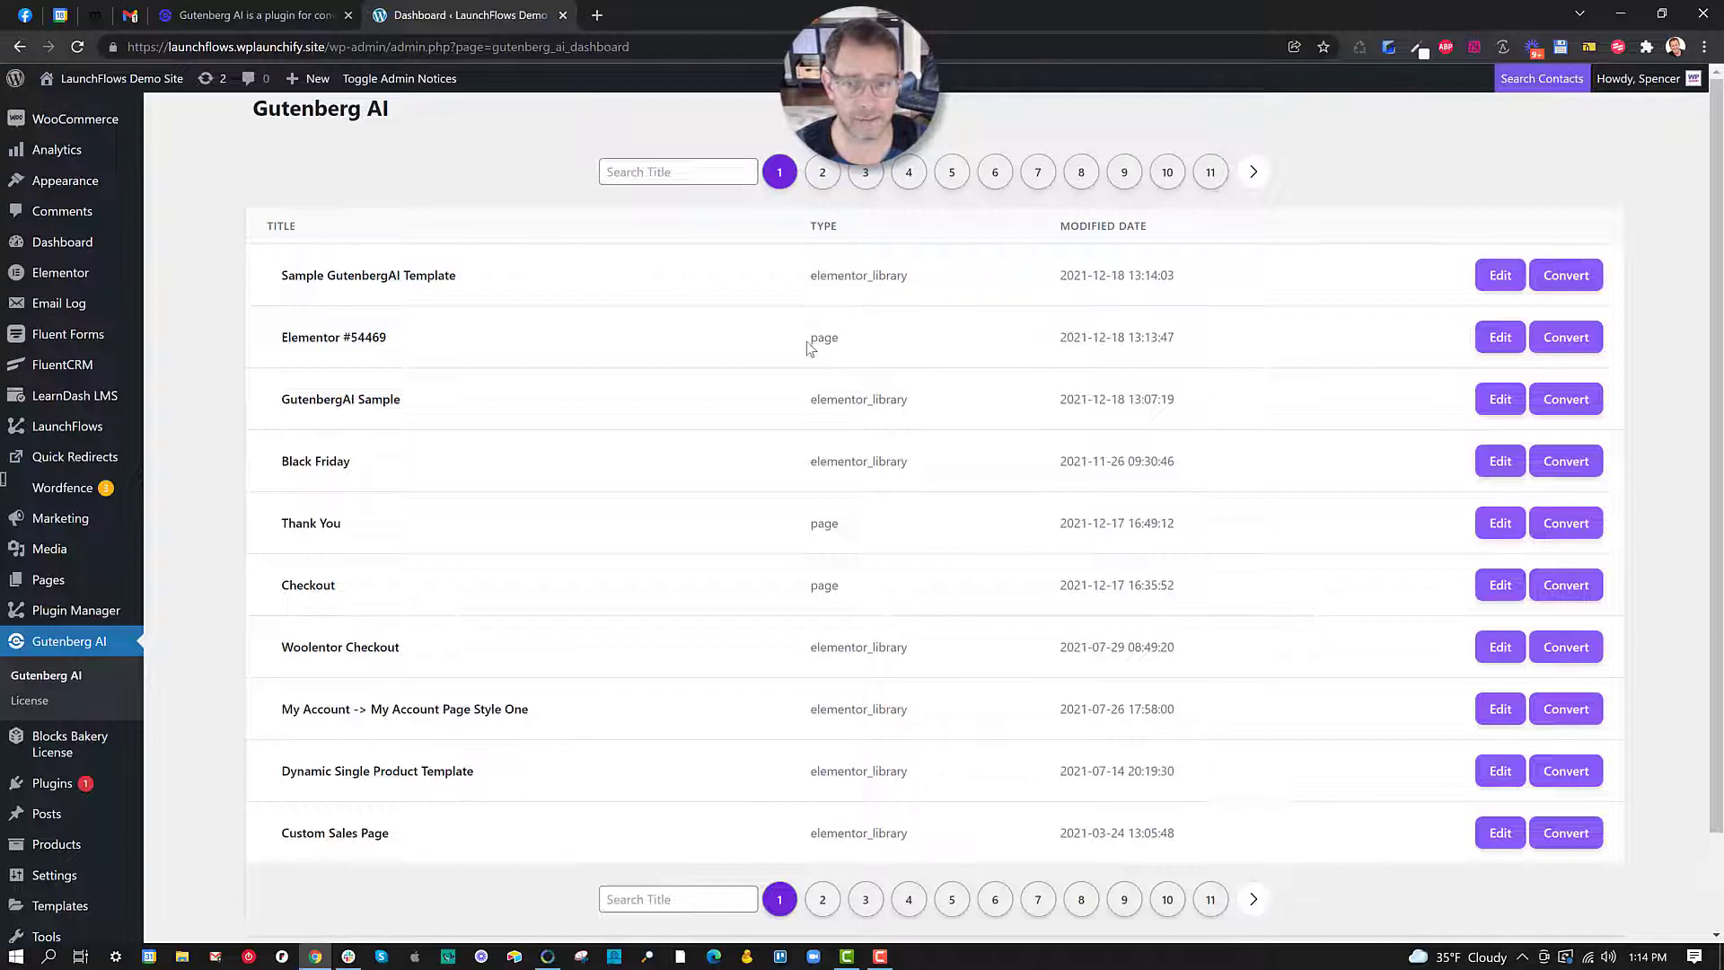
left_click(1586, 279)
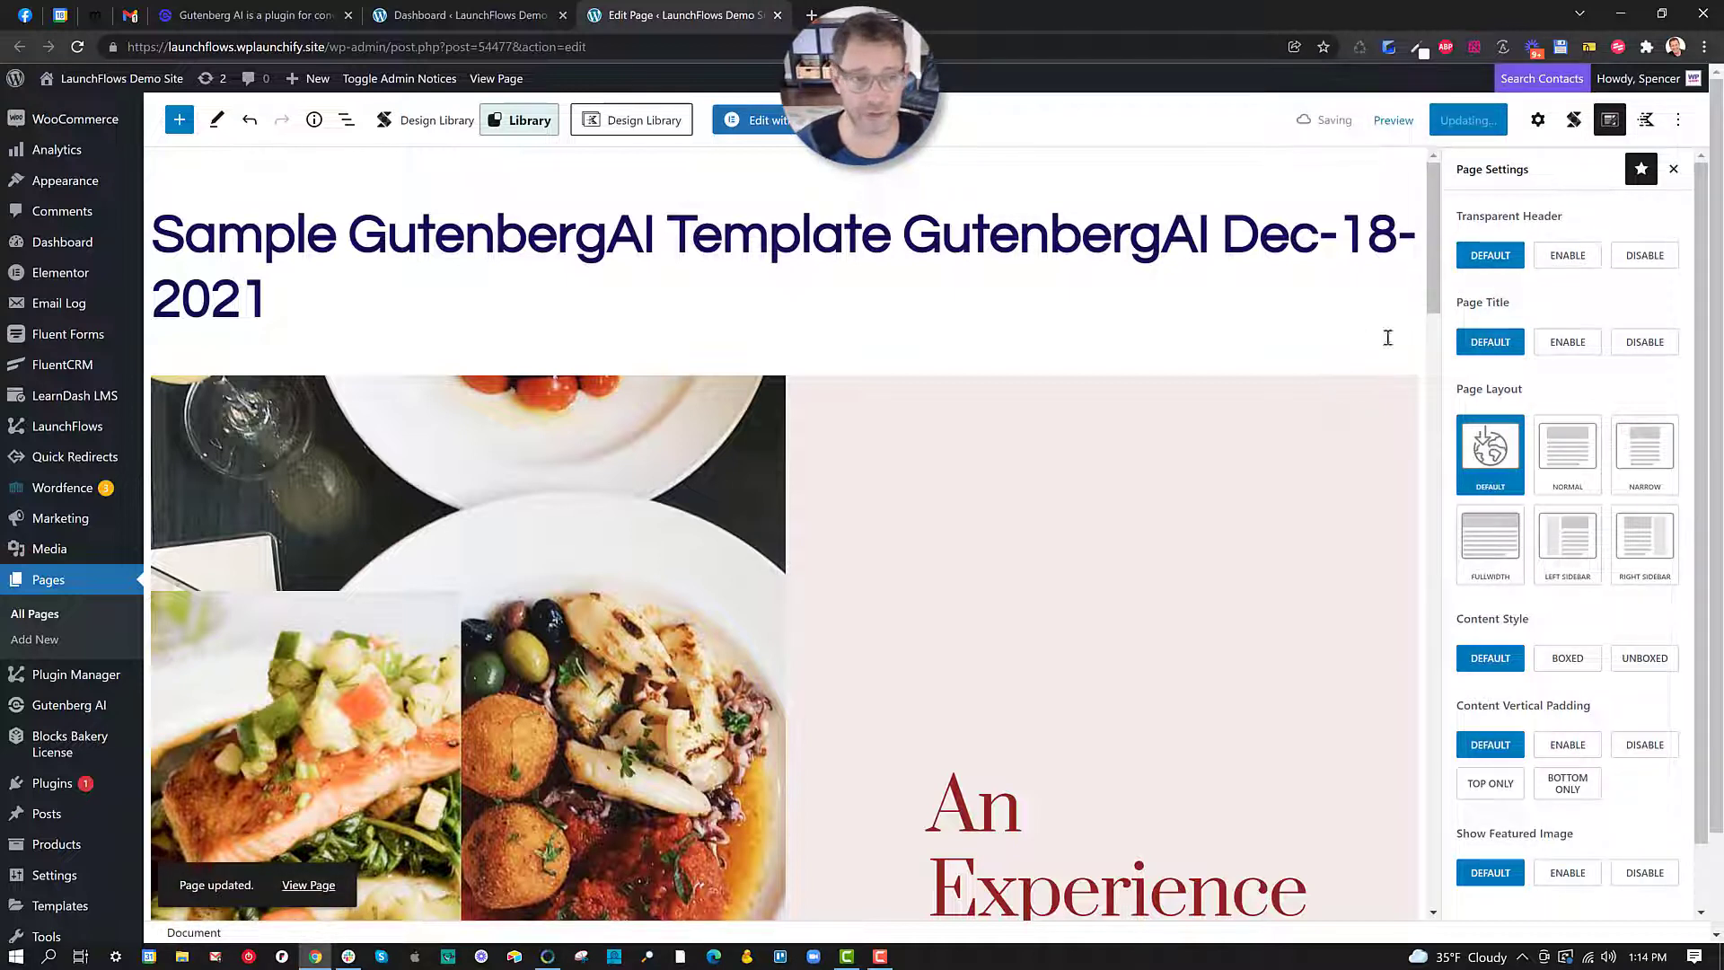
Step: Preview the converted restaurant page in a new browser tab and scroll through it
left_click(308, 885)
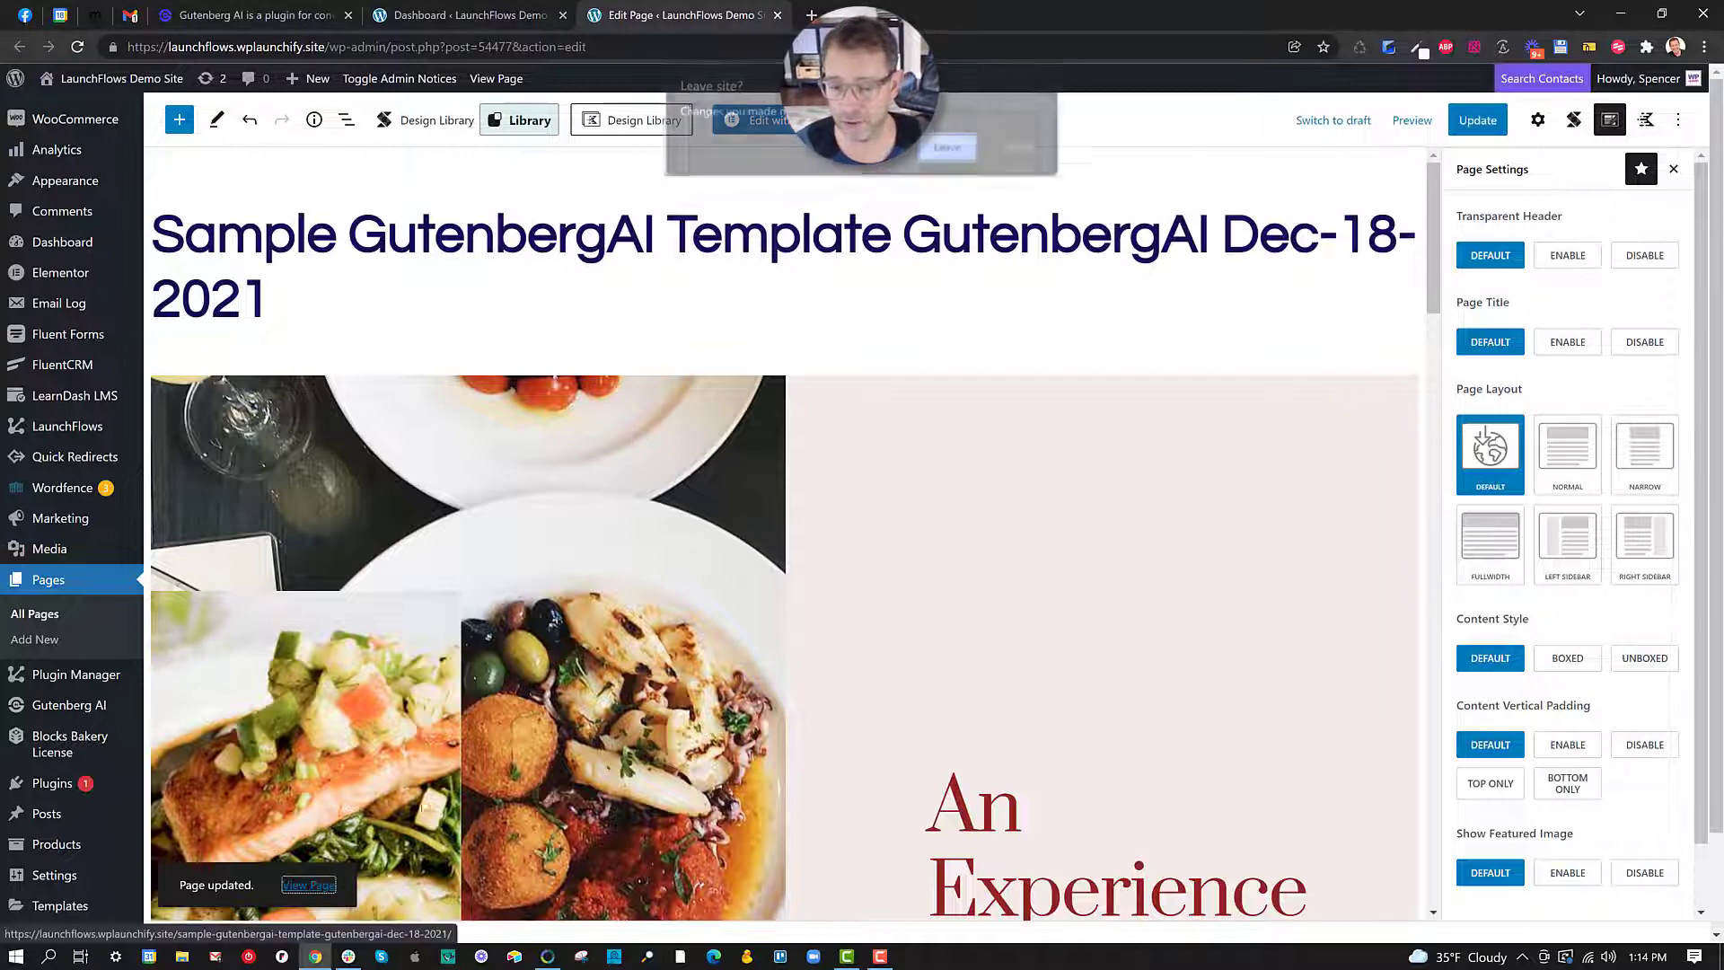
left_click(1016, 147)
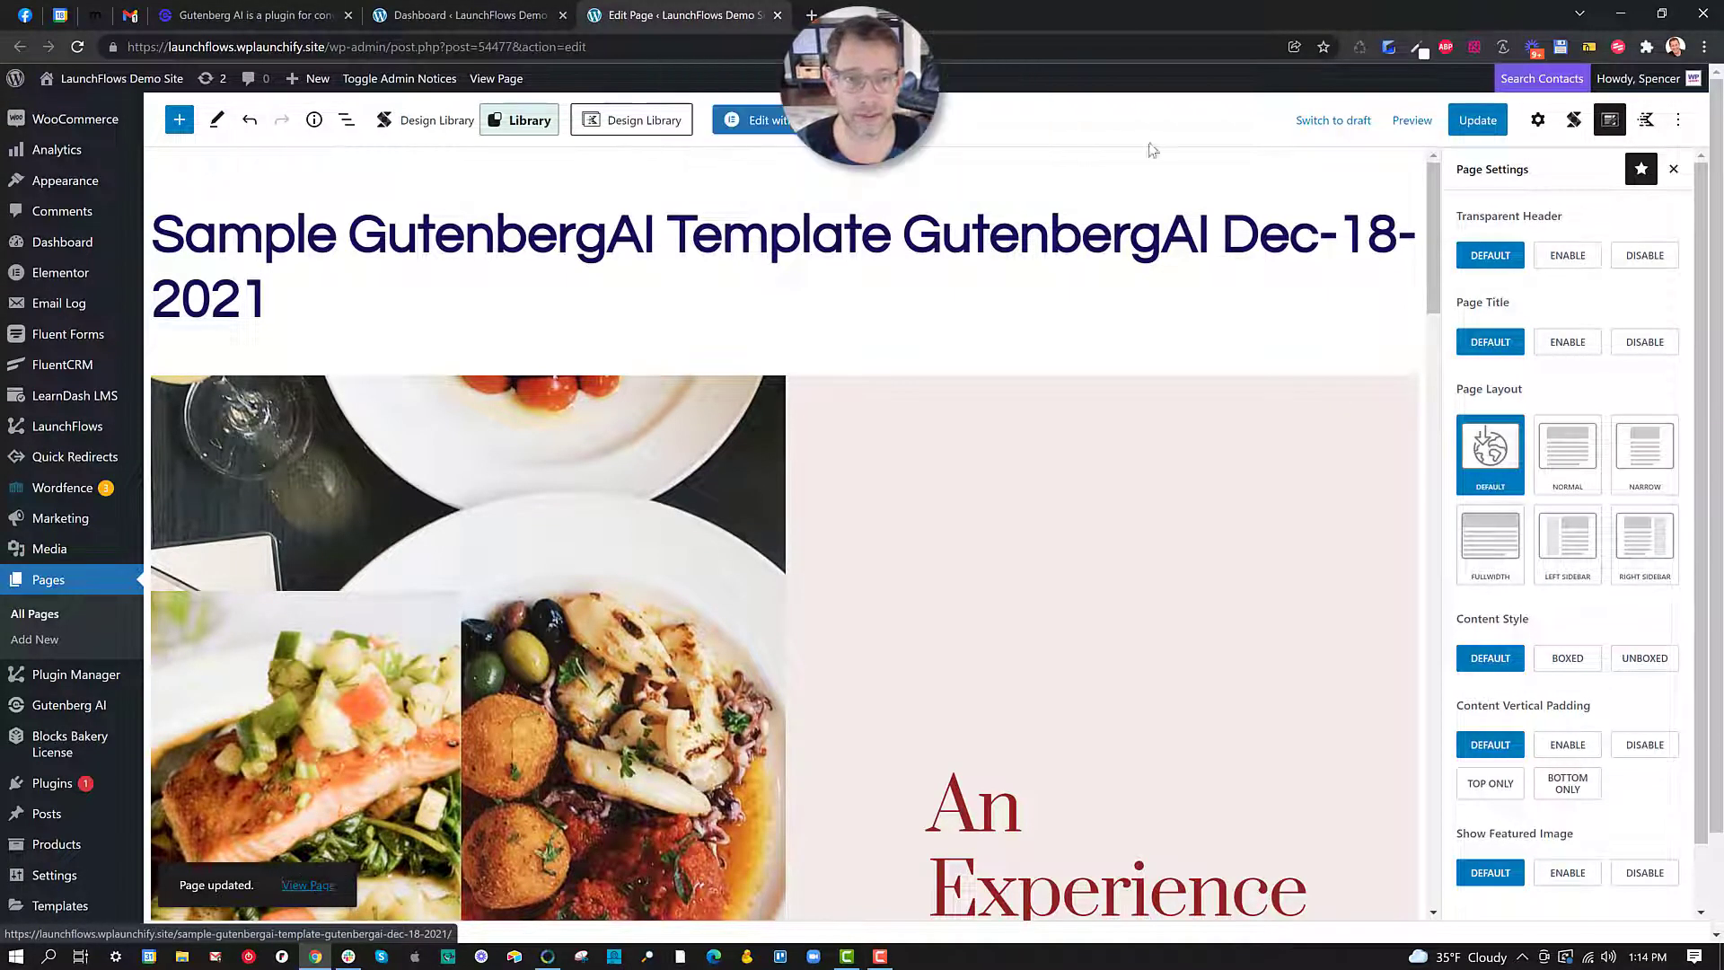
left_click(1411, 119)
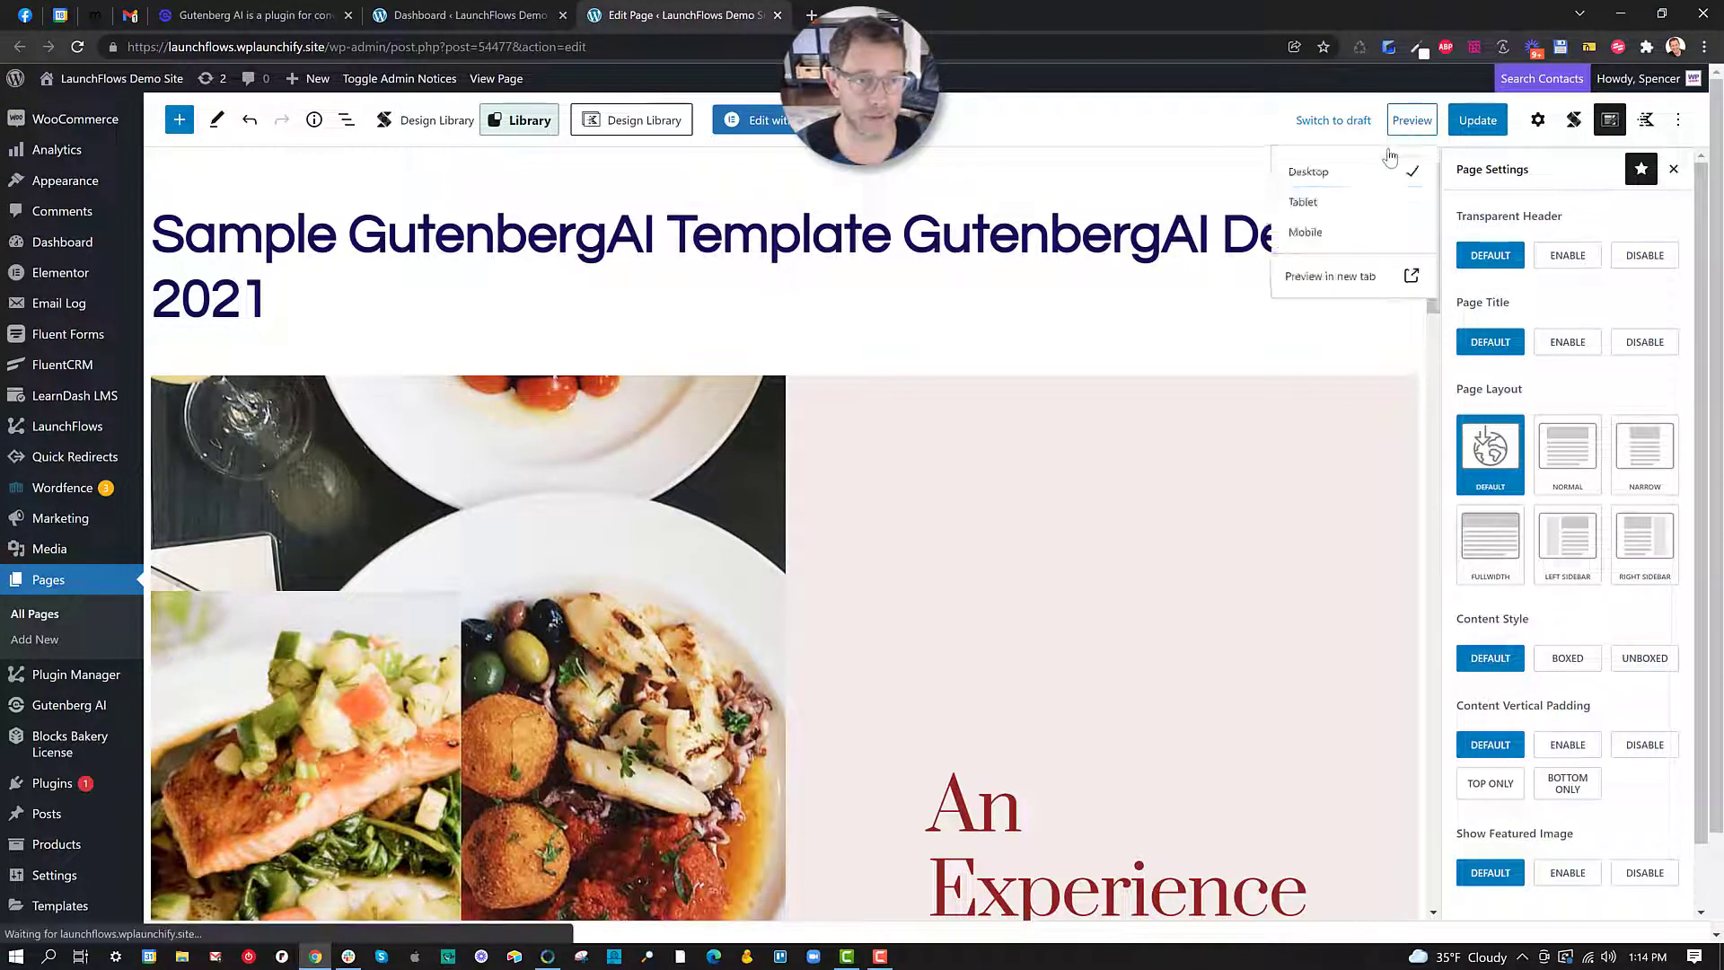
left_click(1318, 288)
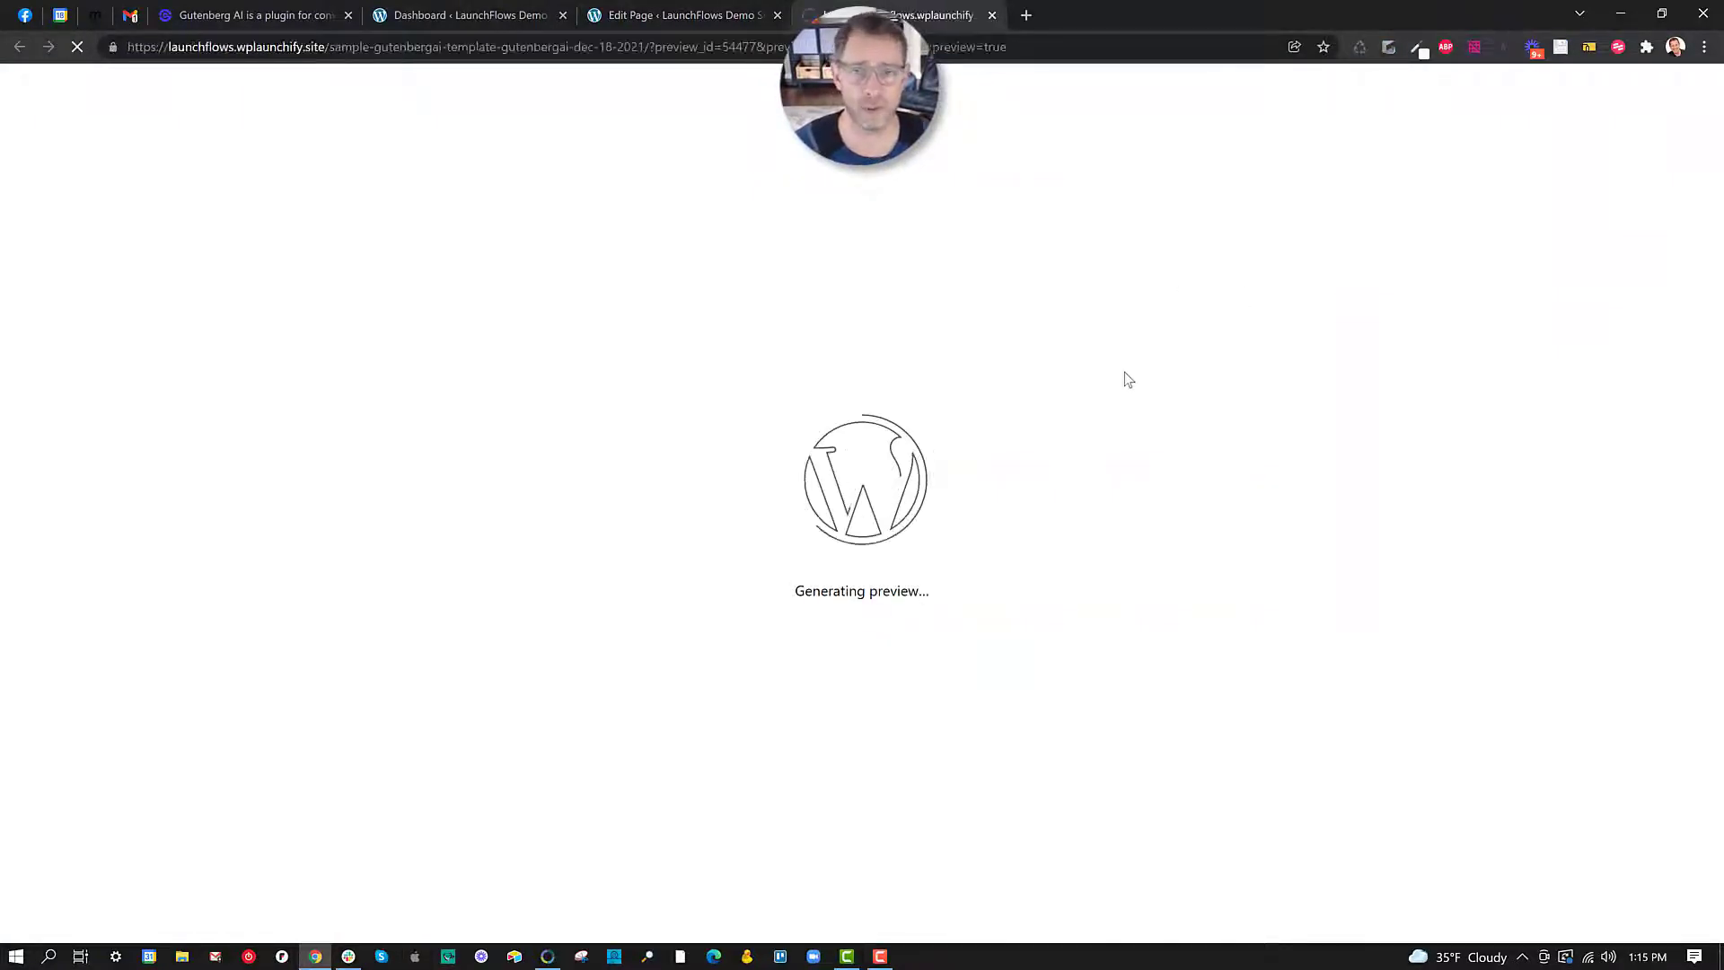
scroll(1207, 449, "down", 7)
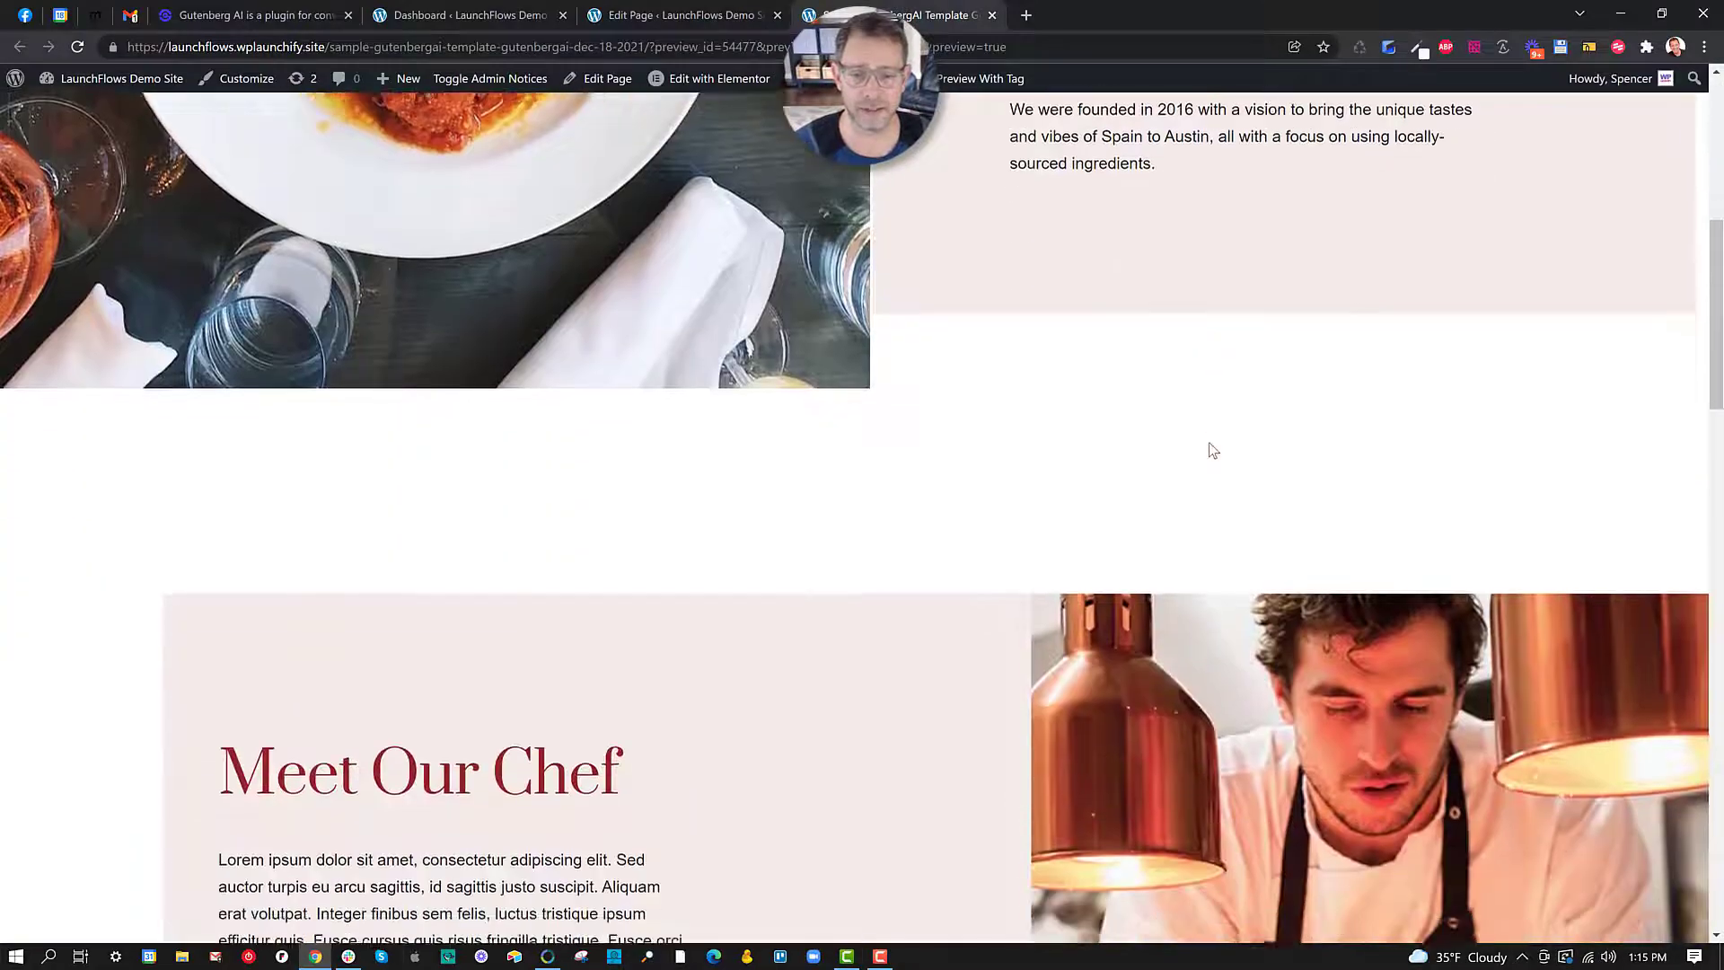
scroll(1212, 449, "down", 10)
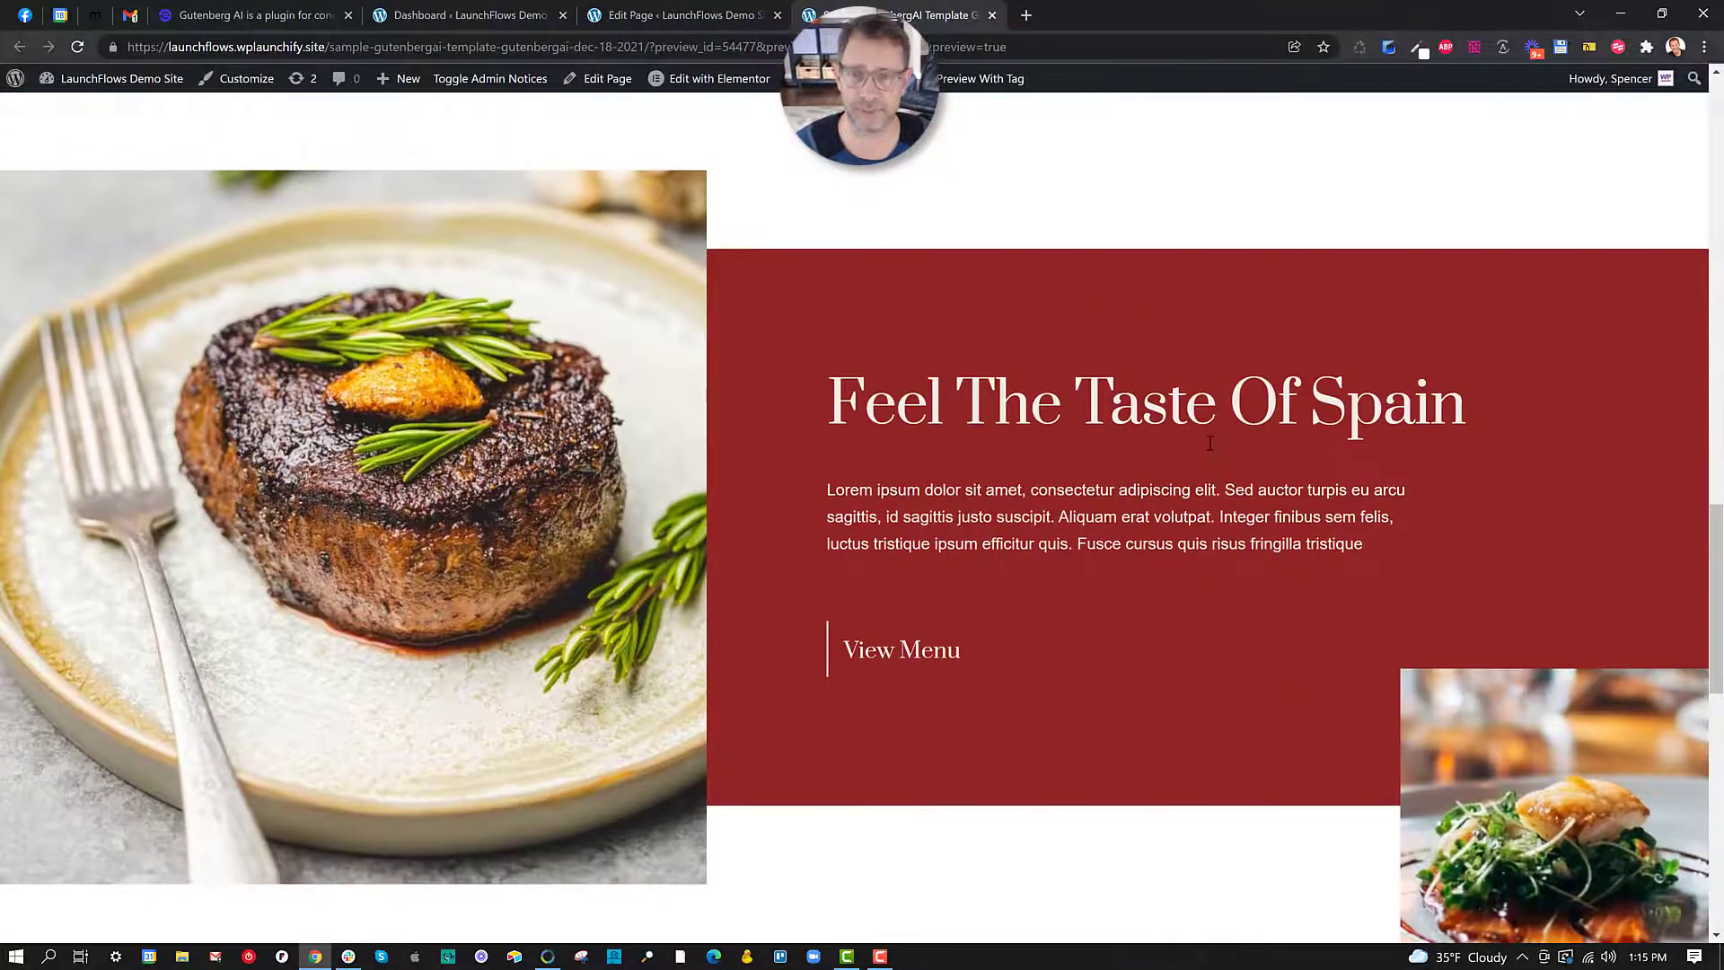
scroll(1209, 440, "up", 4)
Step: Retype the Feel The Taste Of Spain heading as 'LOOK, IT'S NEW!!' and click Update
left_click(724, 15)
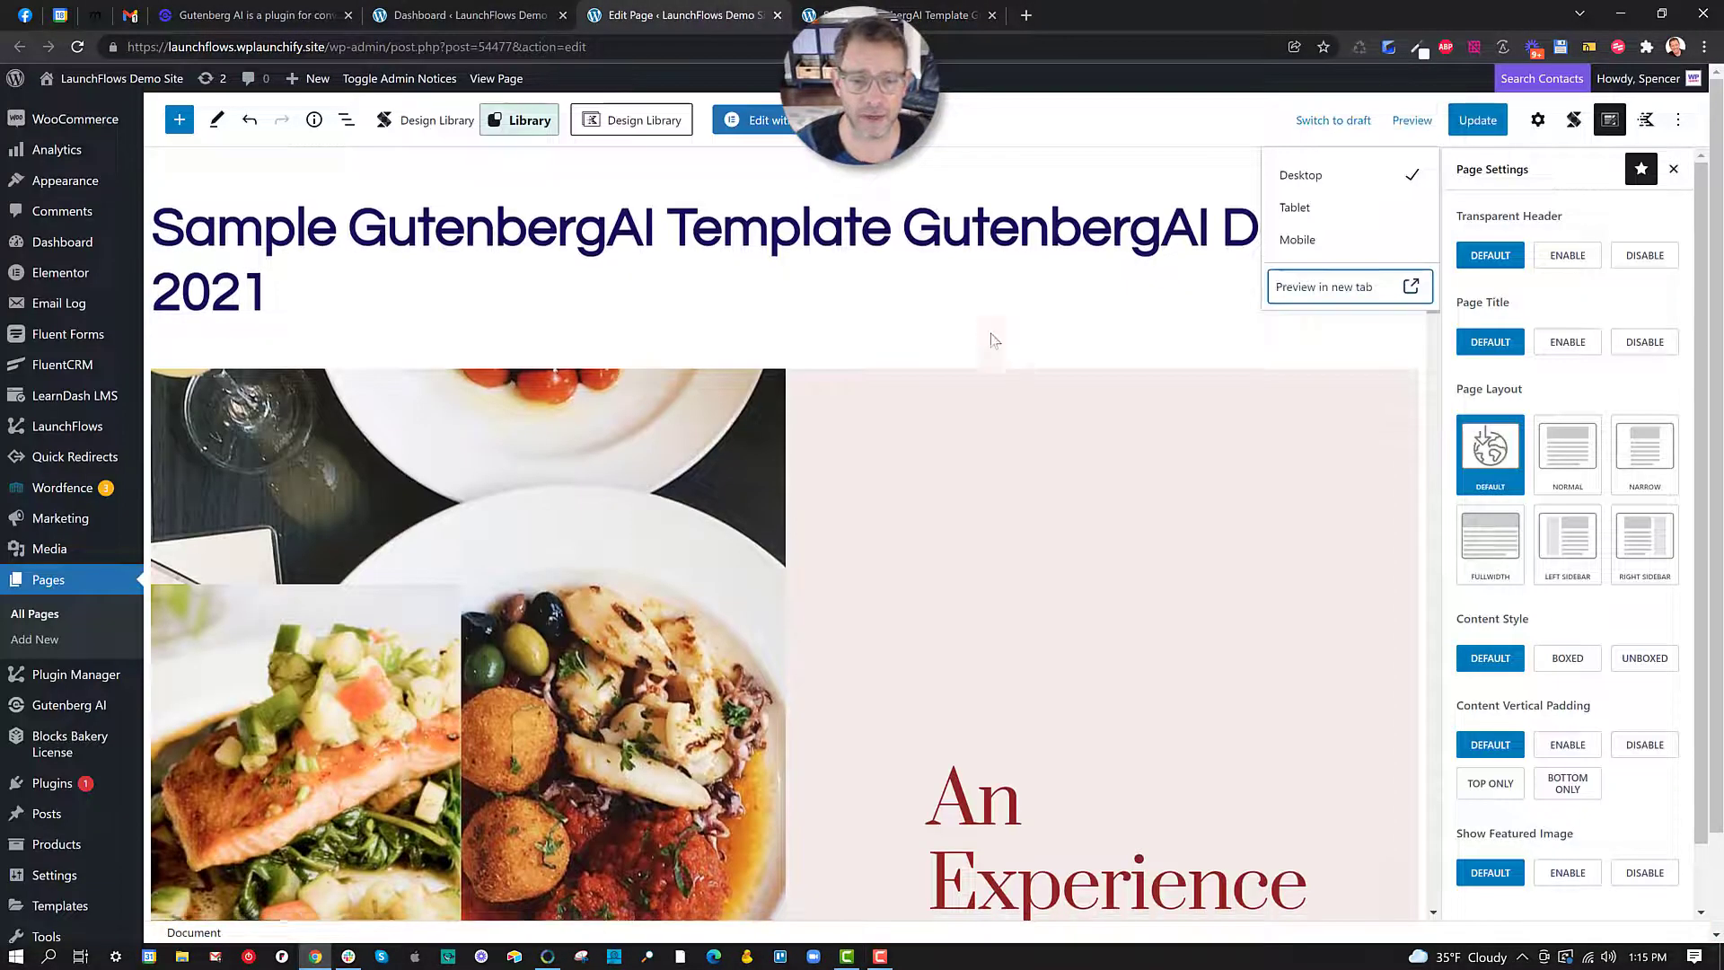
scroll(993, 339, "down", 12)
scroll(919, 575, "down", 8)
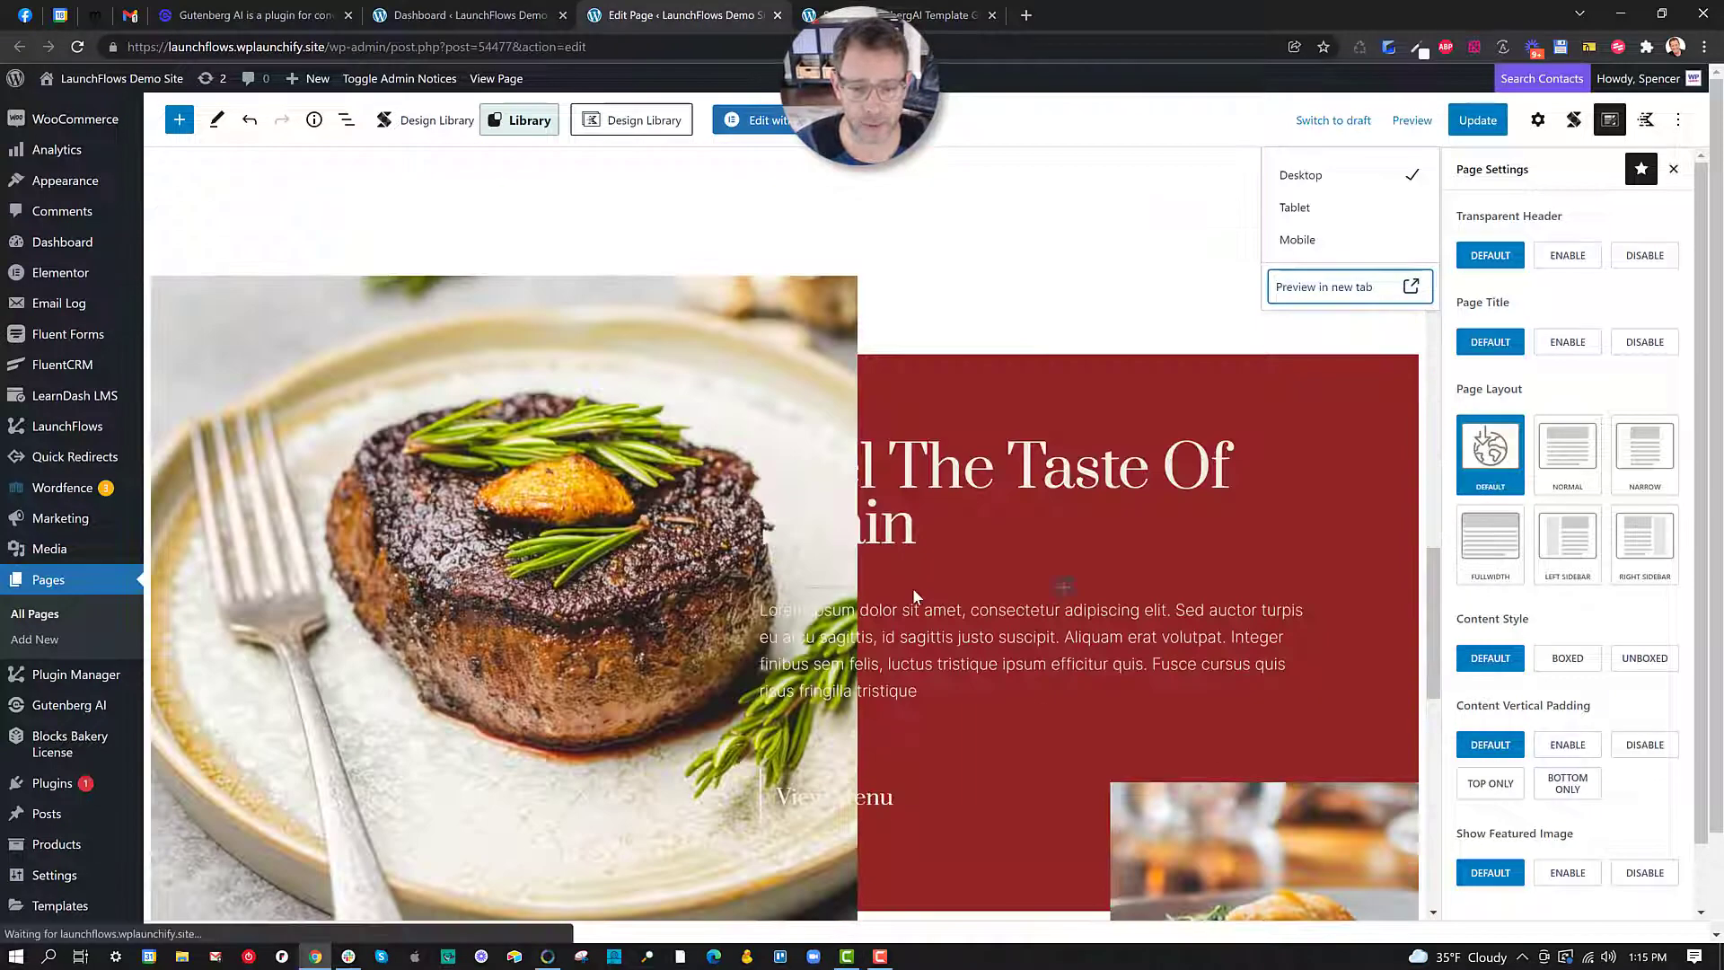
left_click(922, 473)
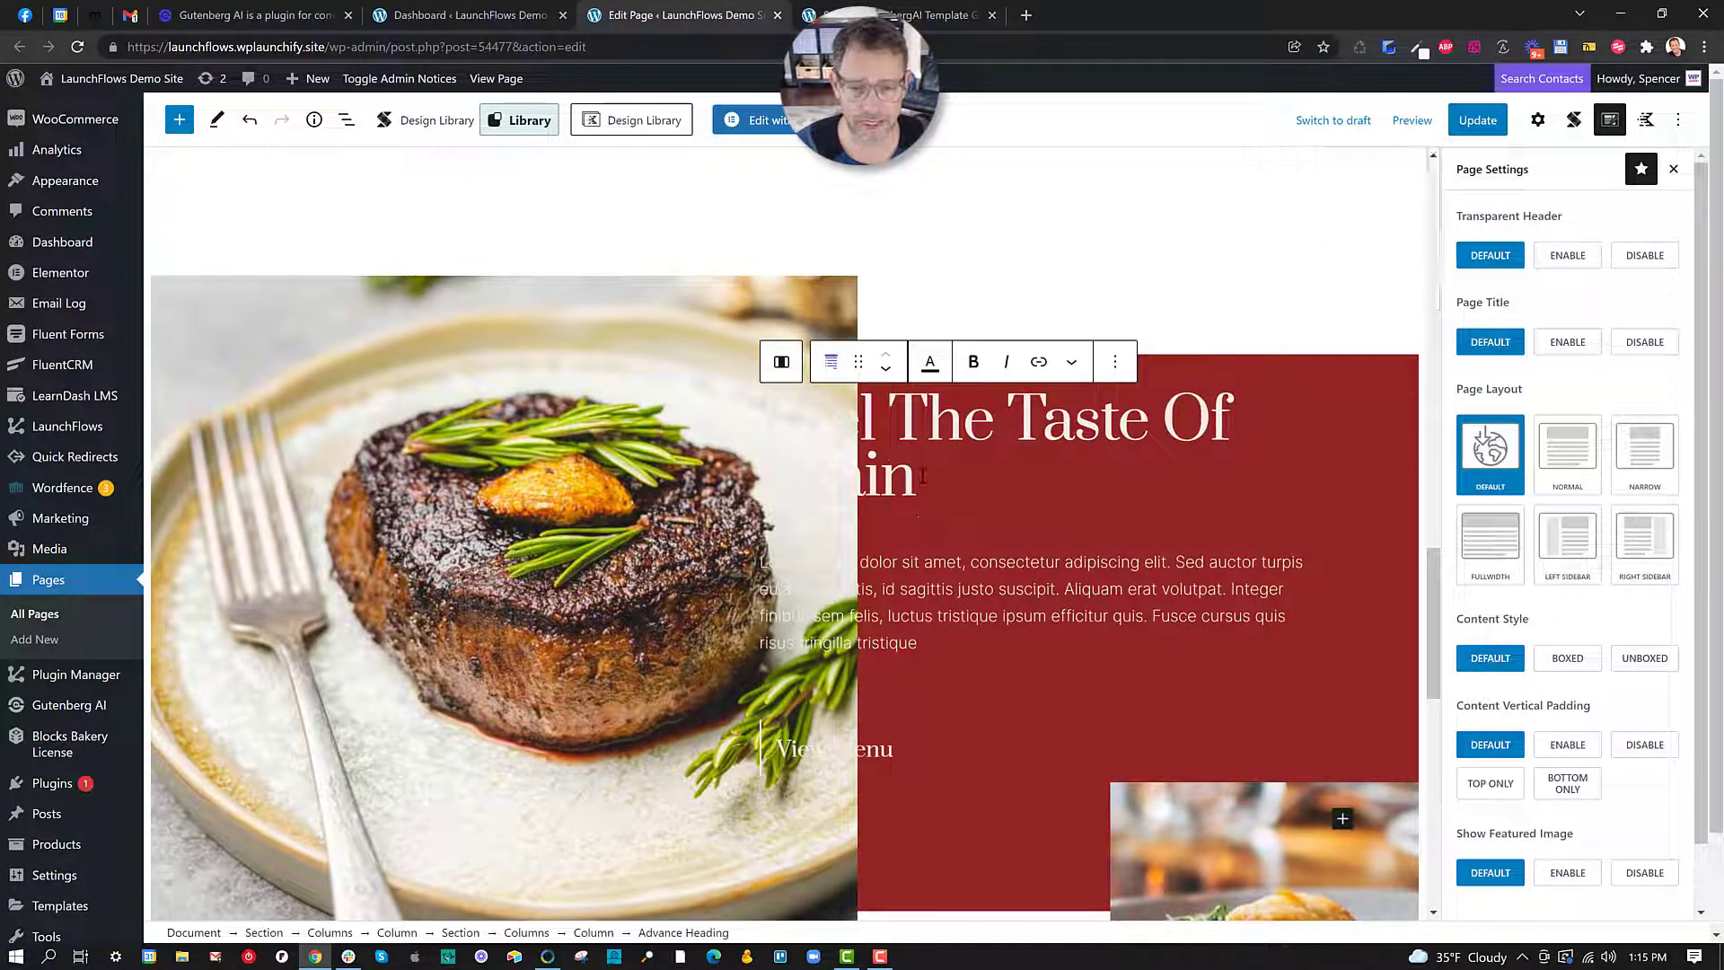
left_click_drag(922, 476, 740, 442)
scroll(740, 442, "up", 1)
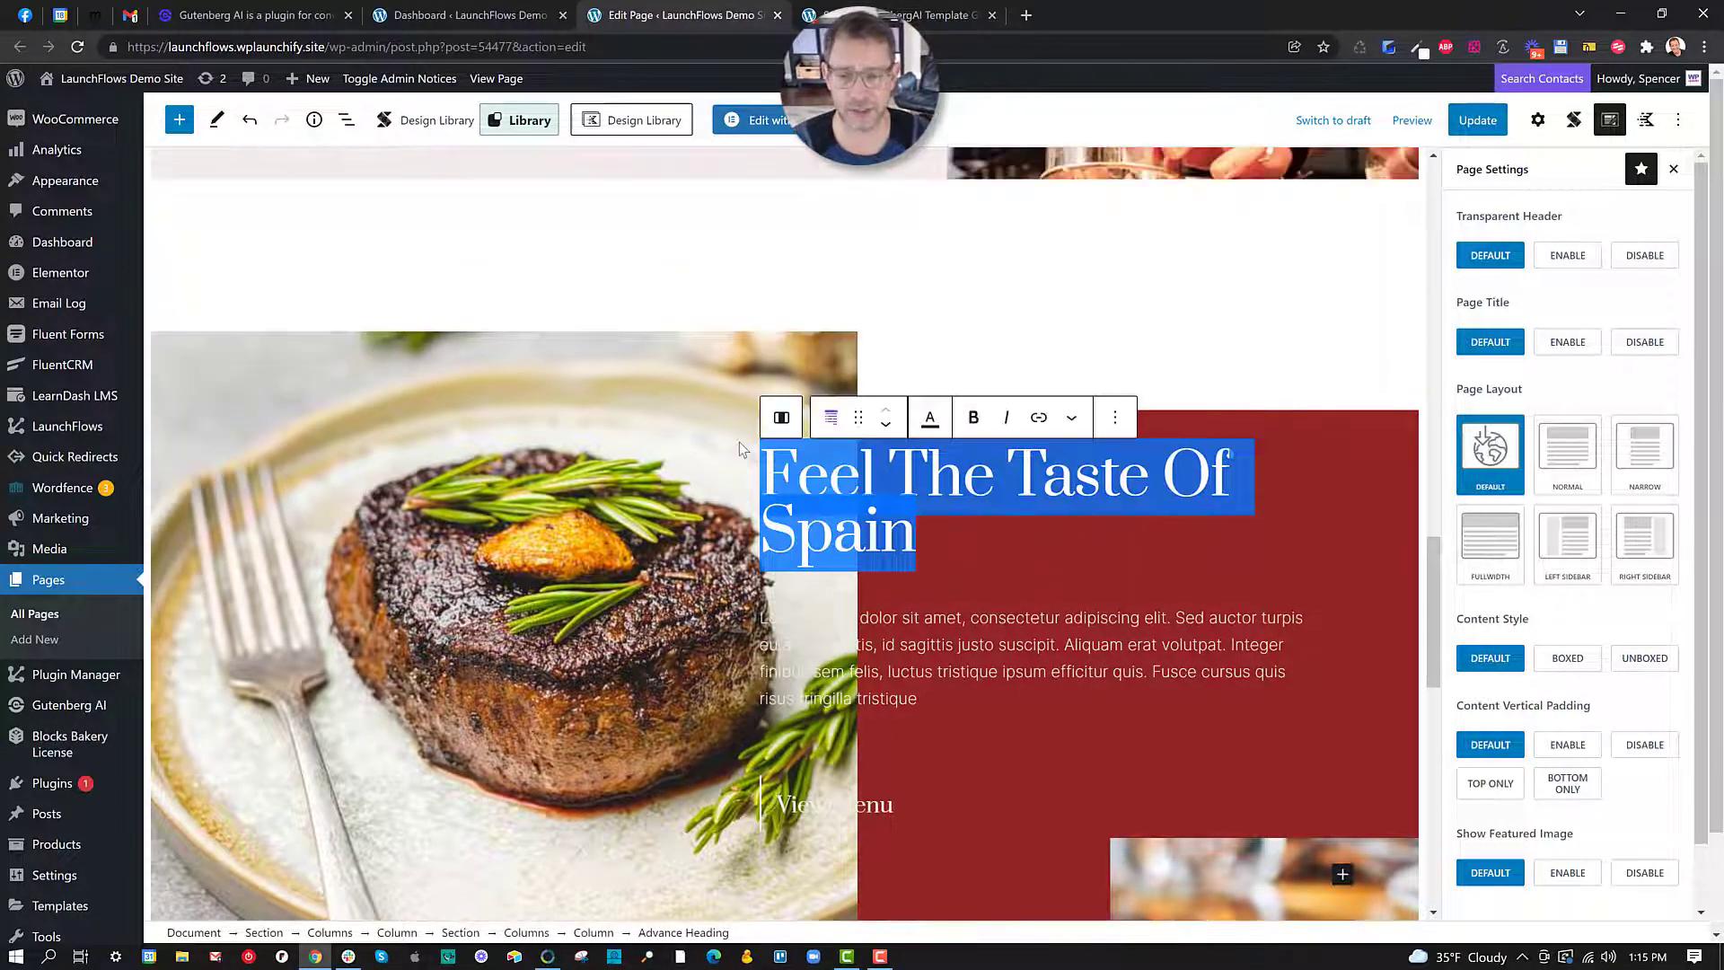
type("LOOK, IT'S N")
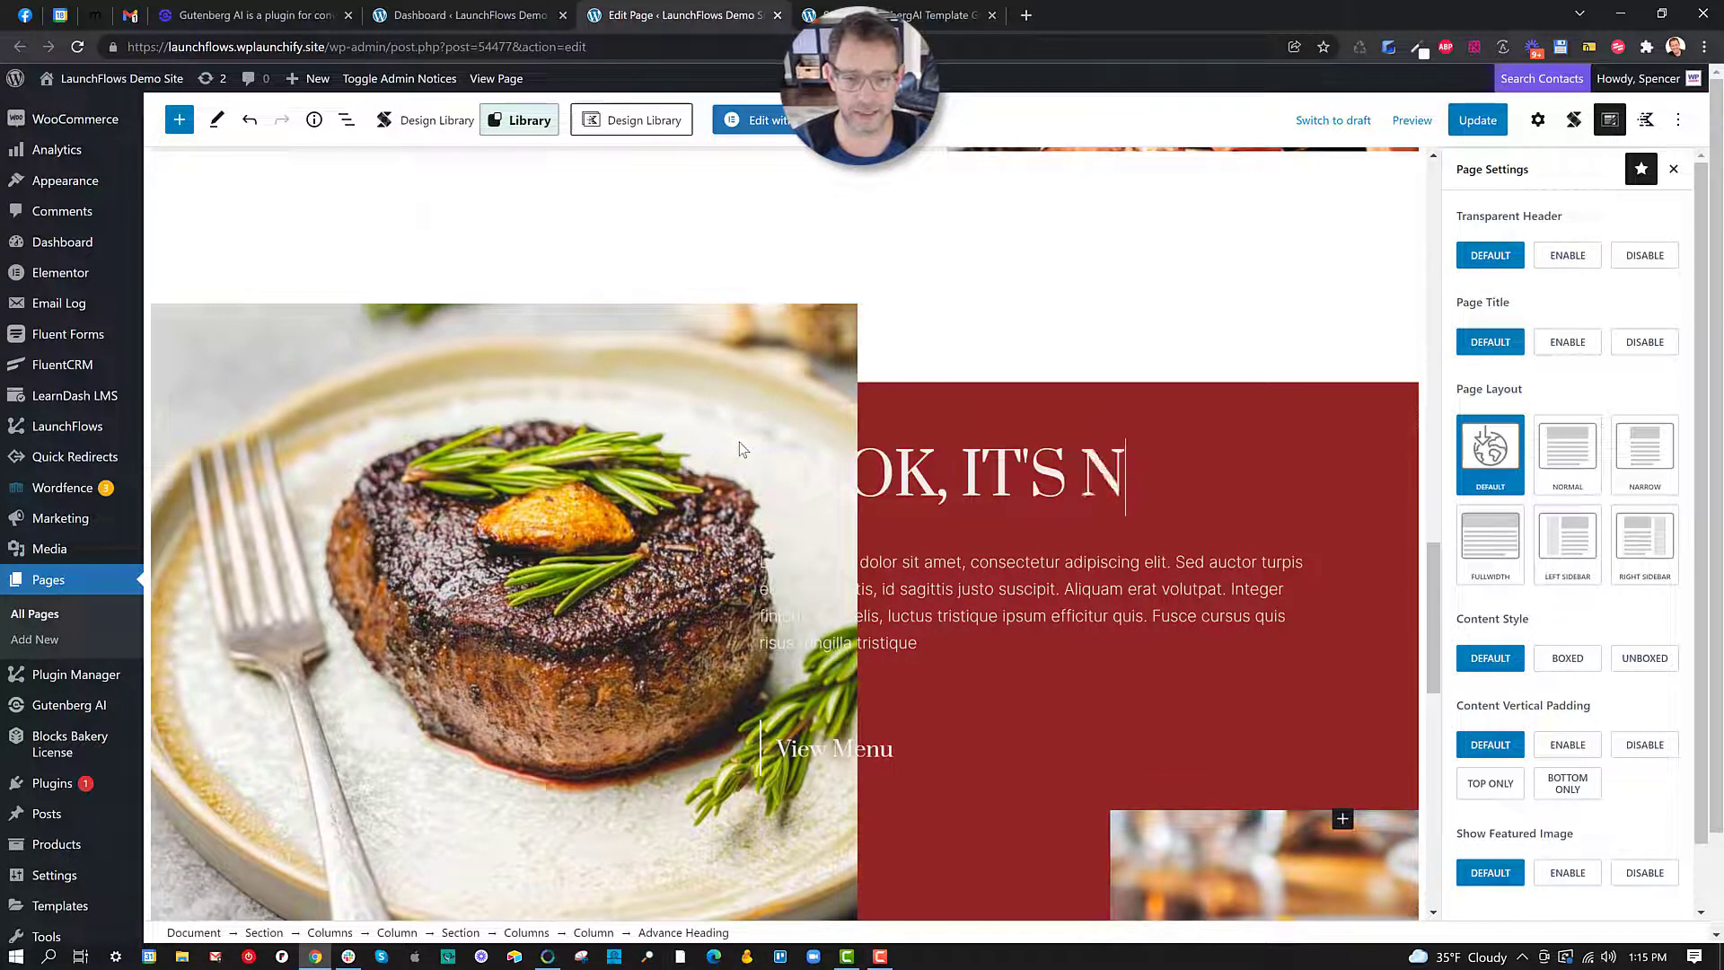
type("EW!!")
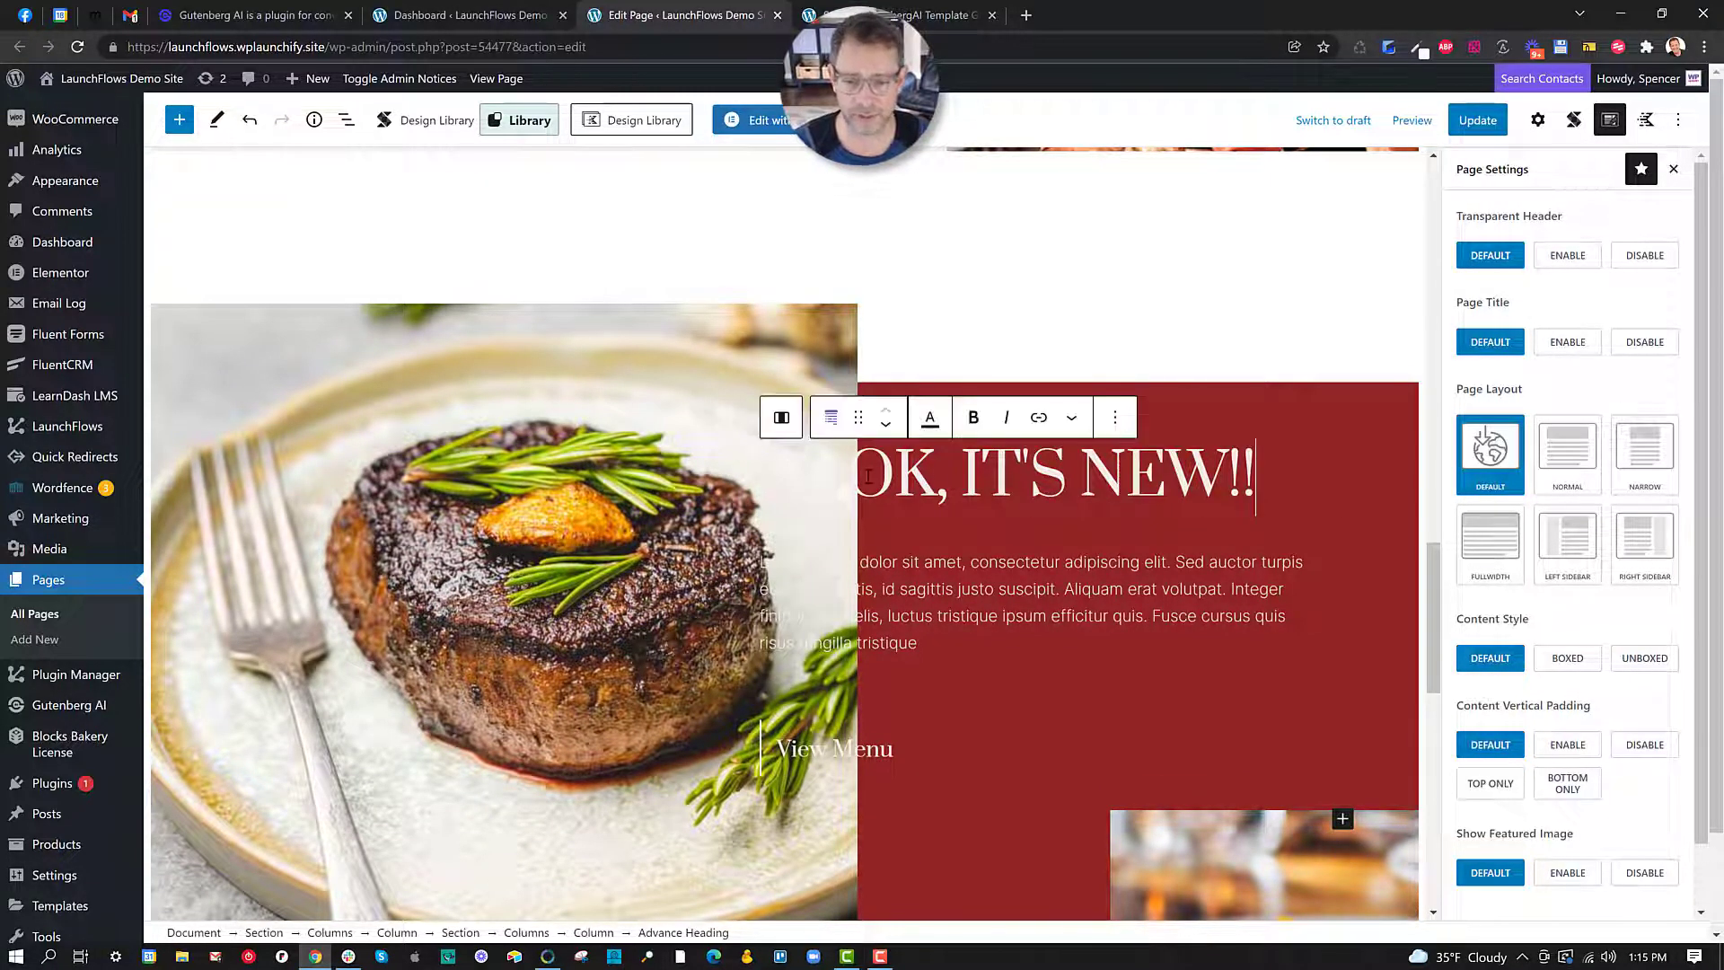
left_click(1674, 170)
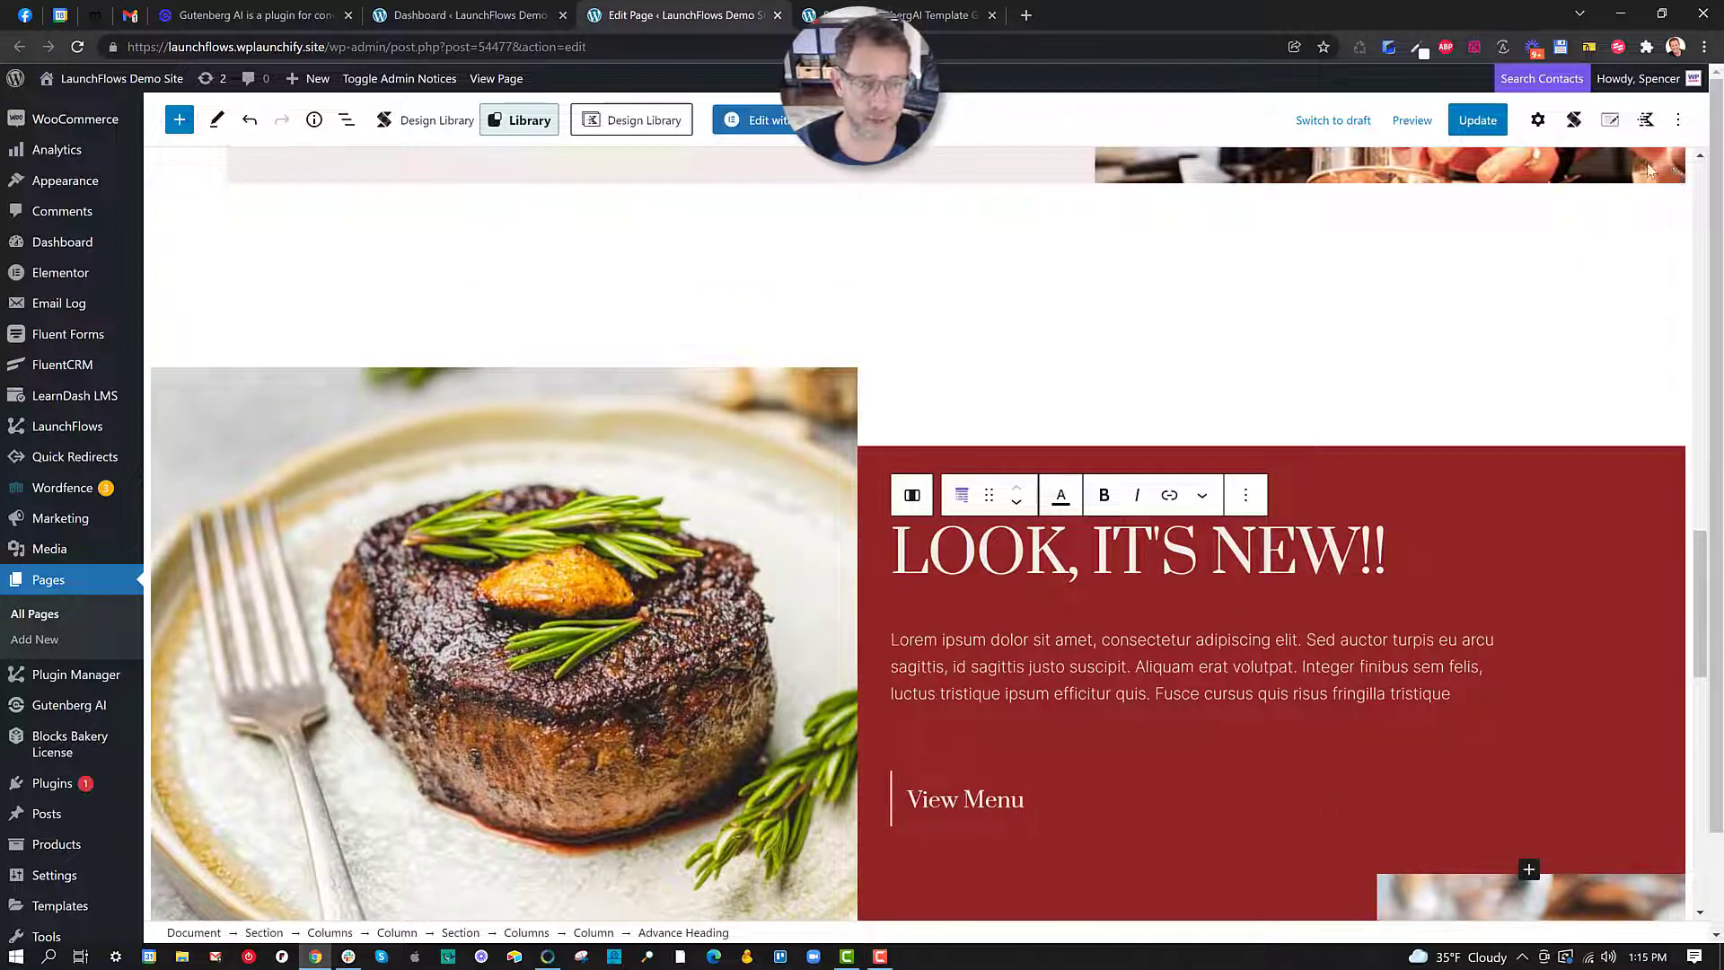
left_click(1477, 120)
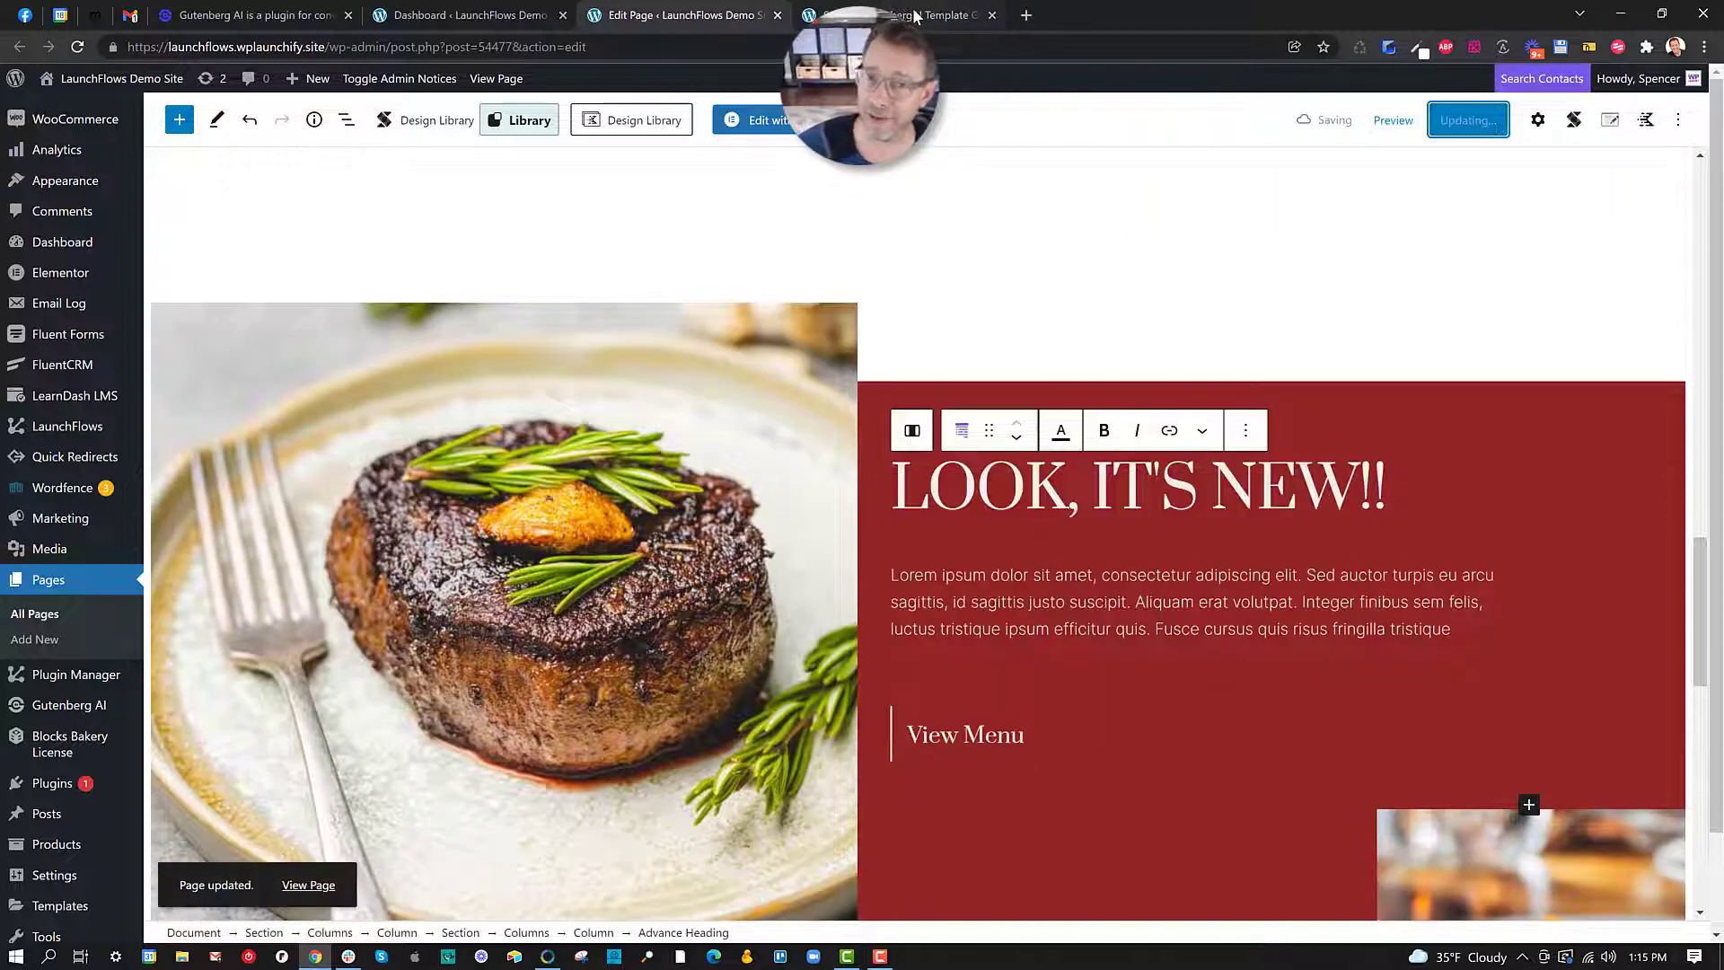
Step: Reload the preview tab and scroll to check the 'LOOK, IT'S NEW!!' heading
left_click(914, 16)
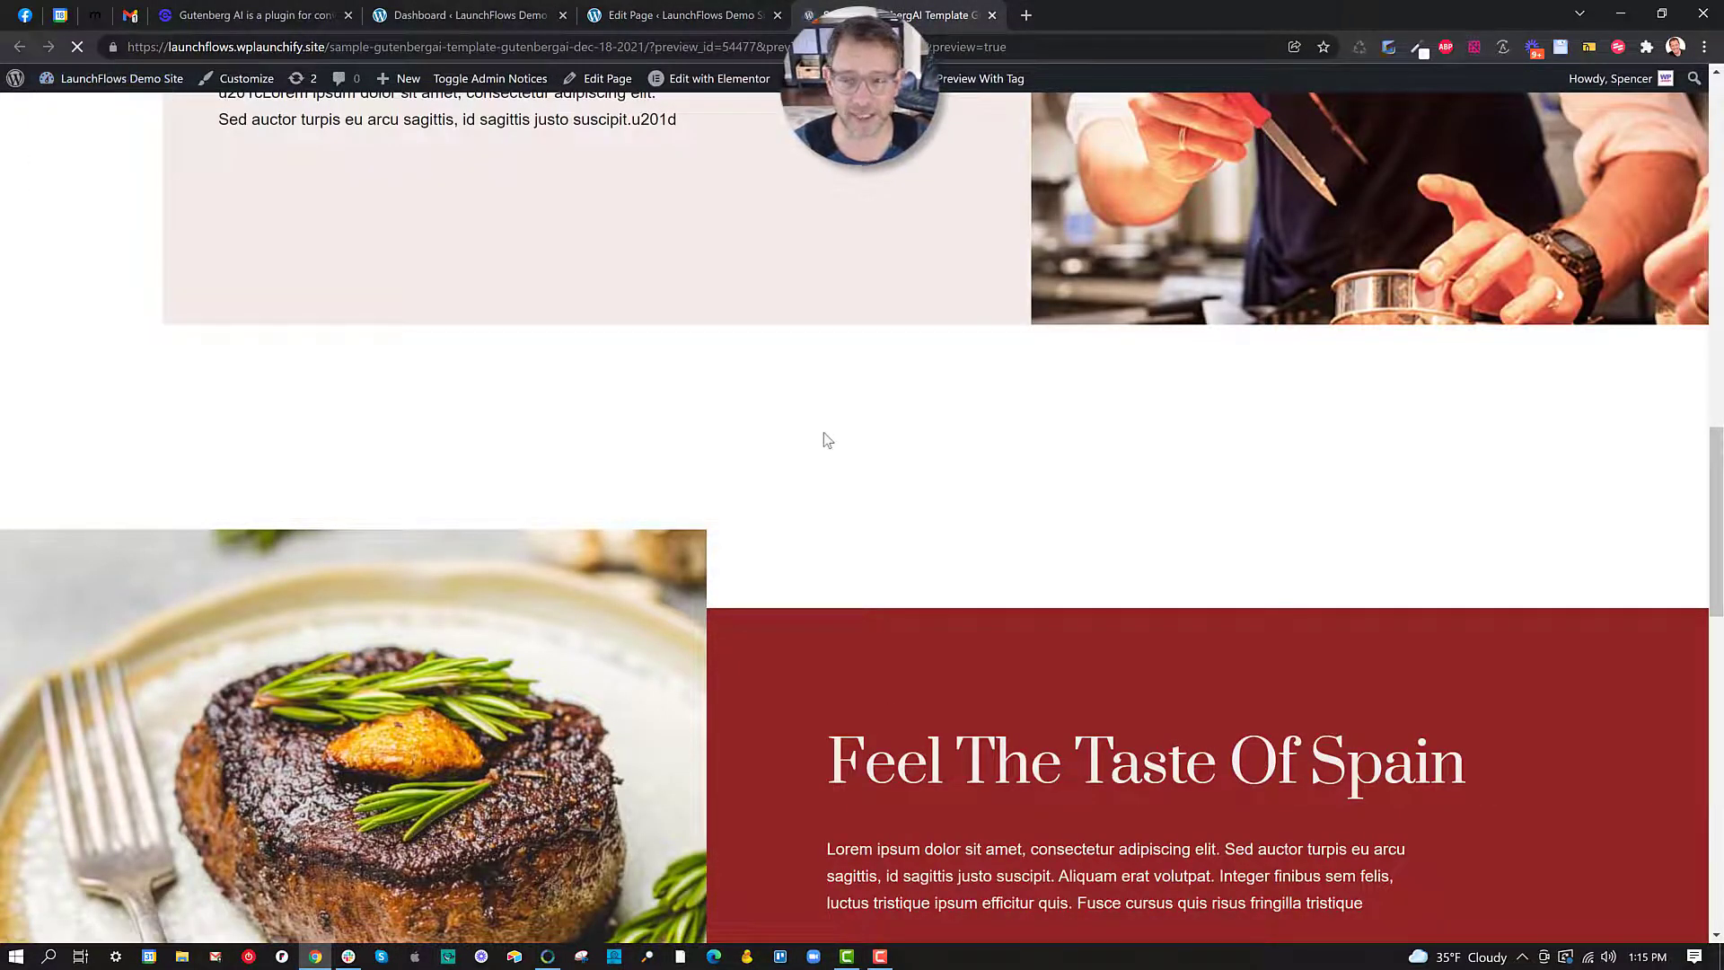
scroll(914, 525, "down", 4)
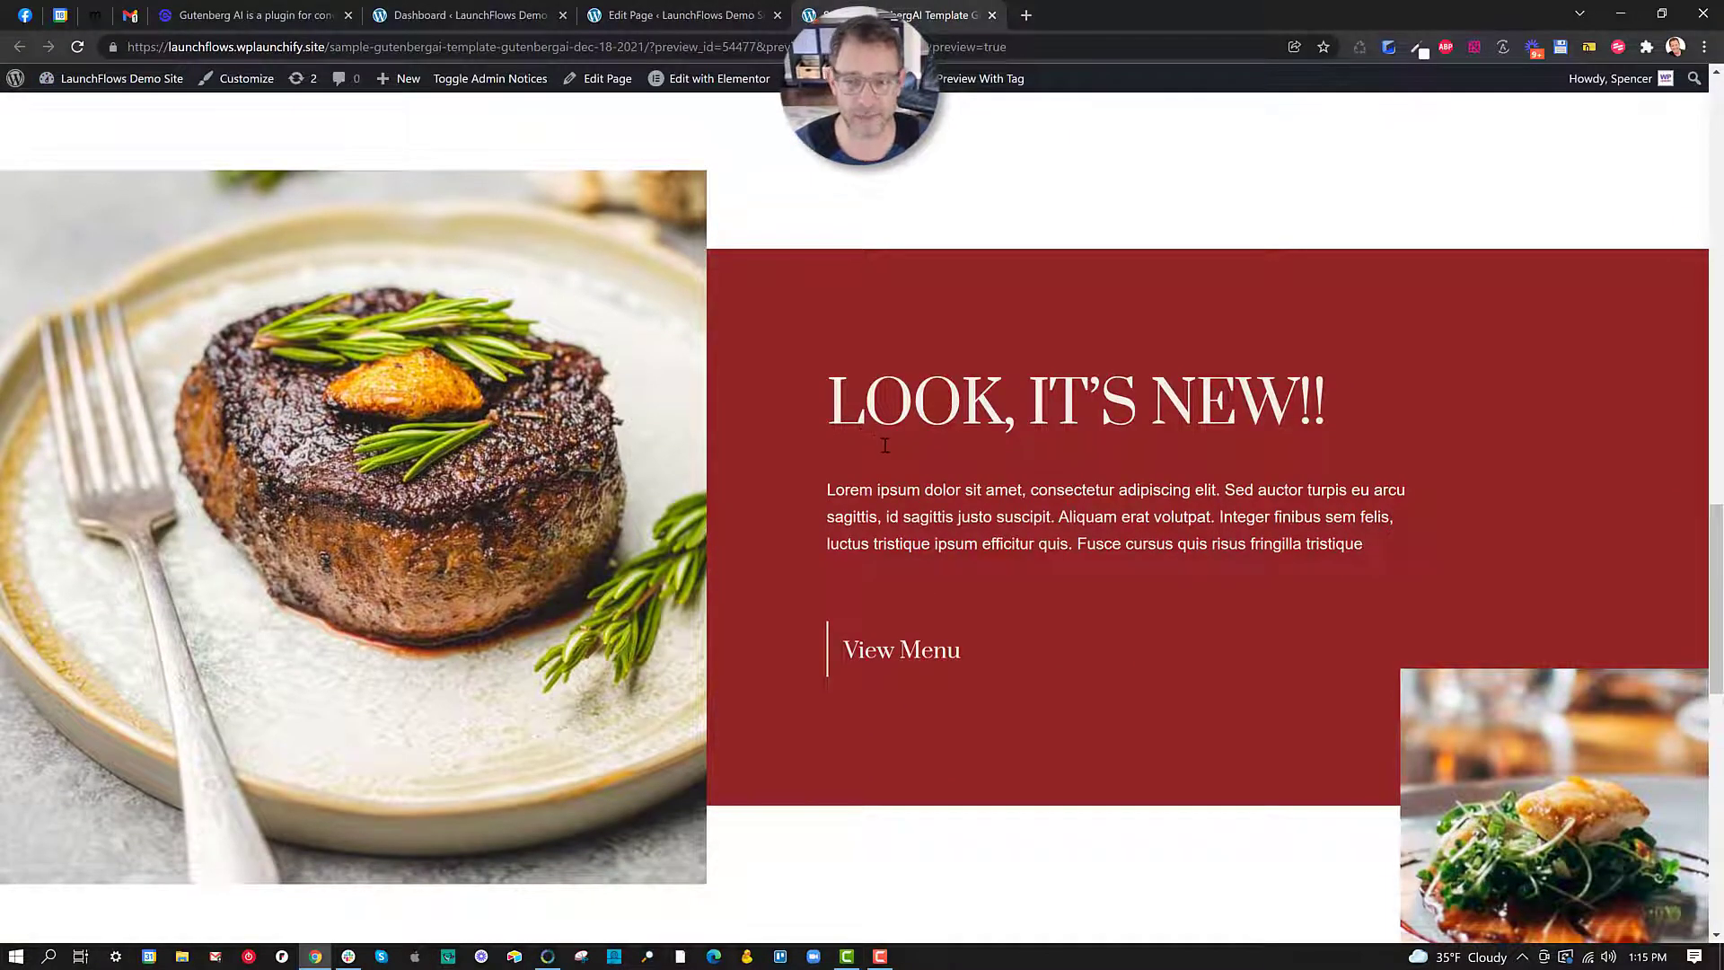
scroll(999, 454, "down", 12)
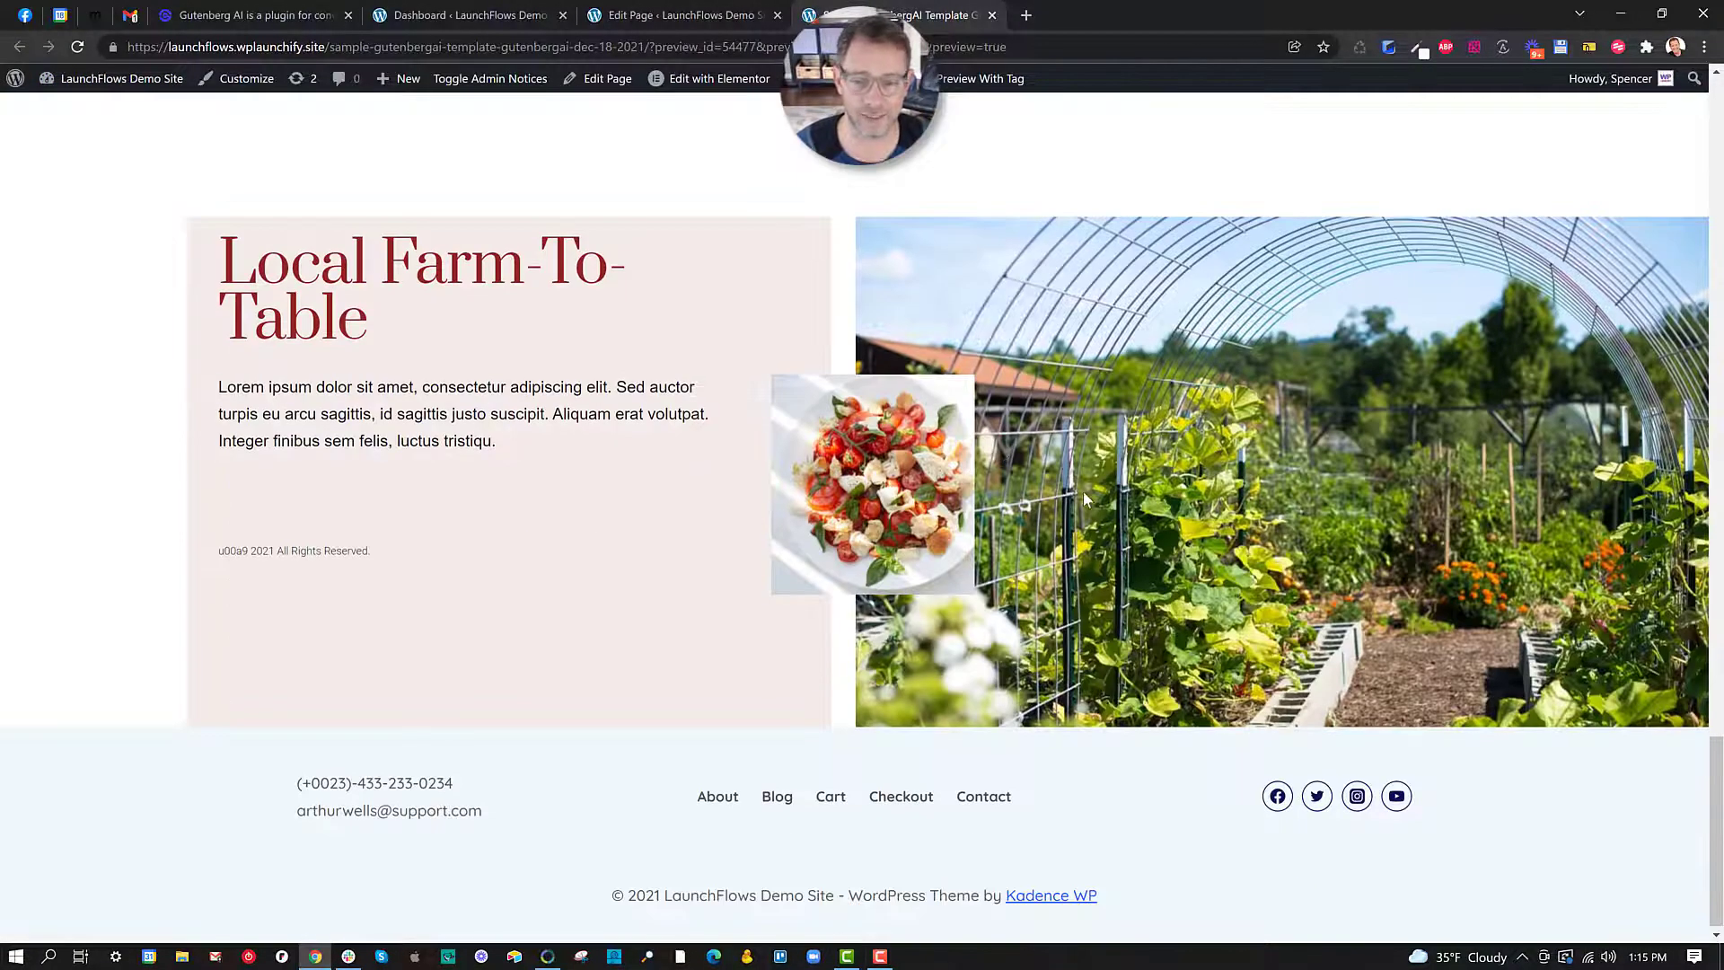
scroll(1160, 498, "up", 12)
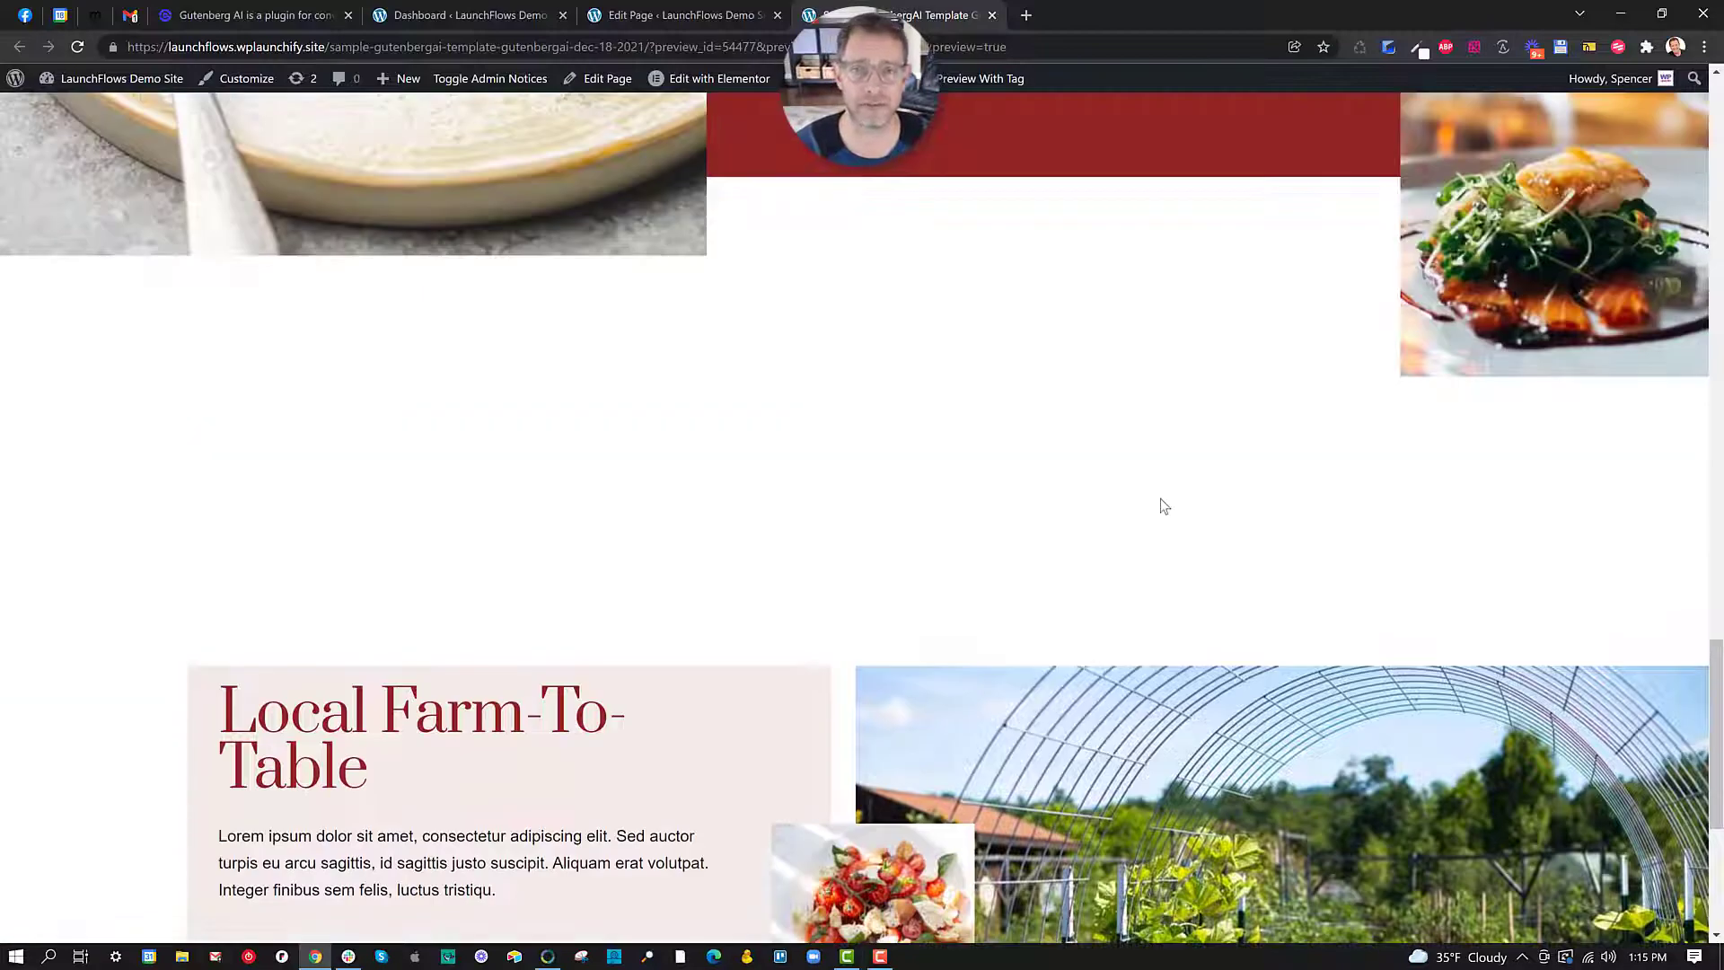
scroll(1162, 505, "up", 15)
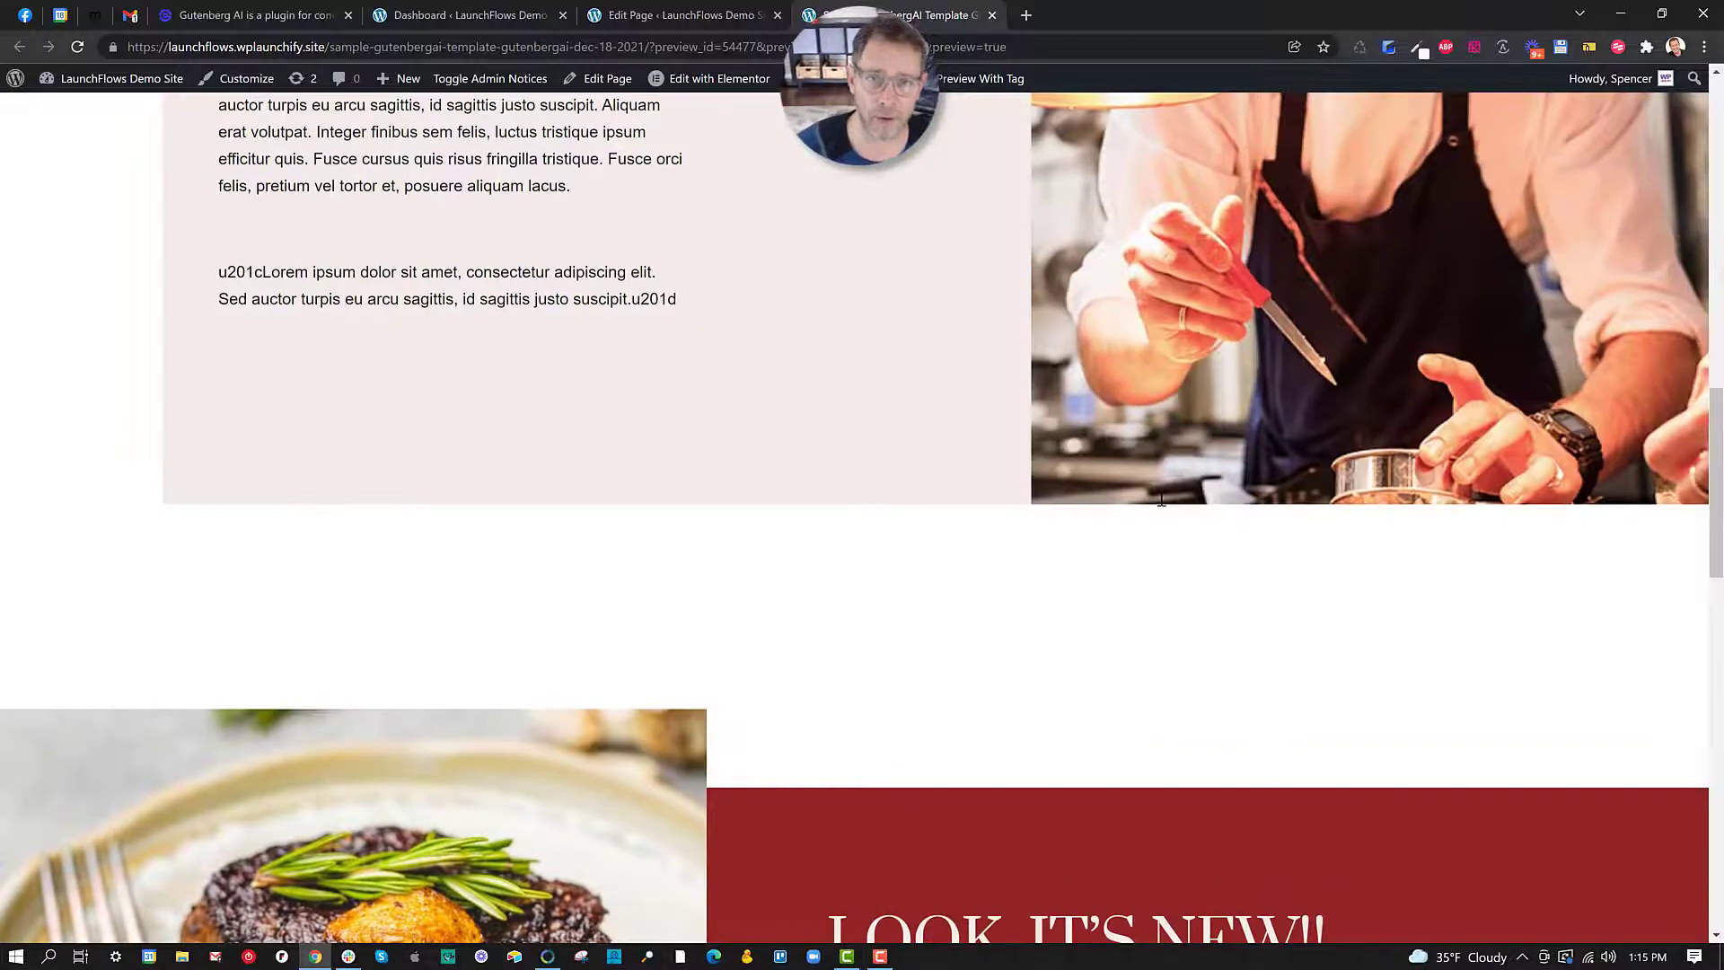
scroll(1160, 506, "up", 8)
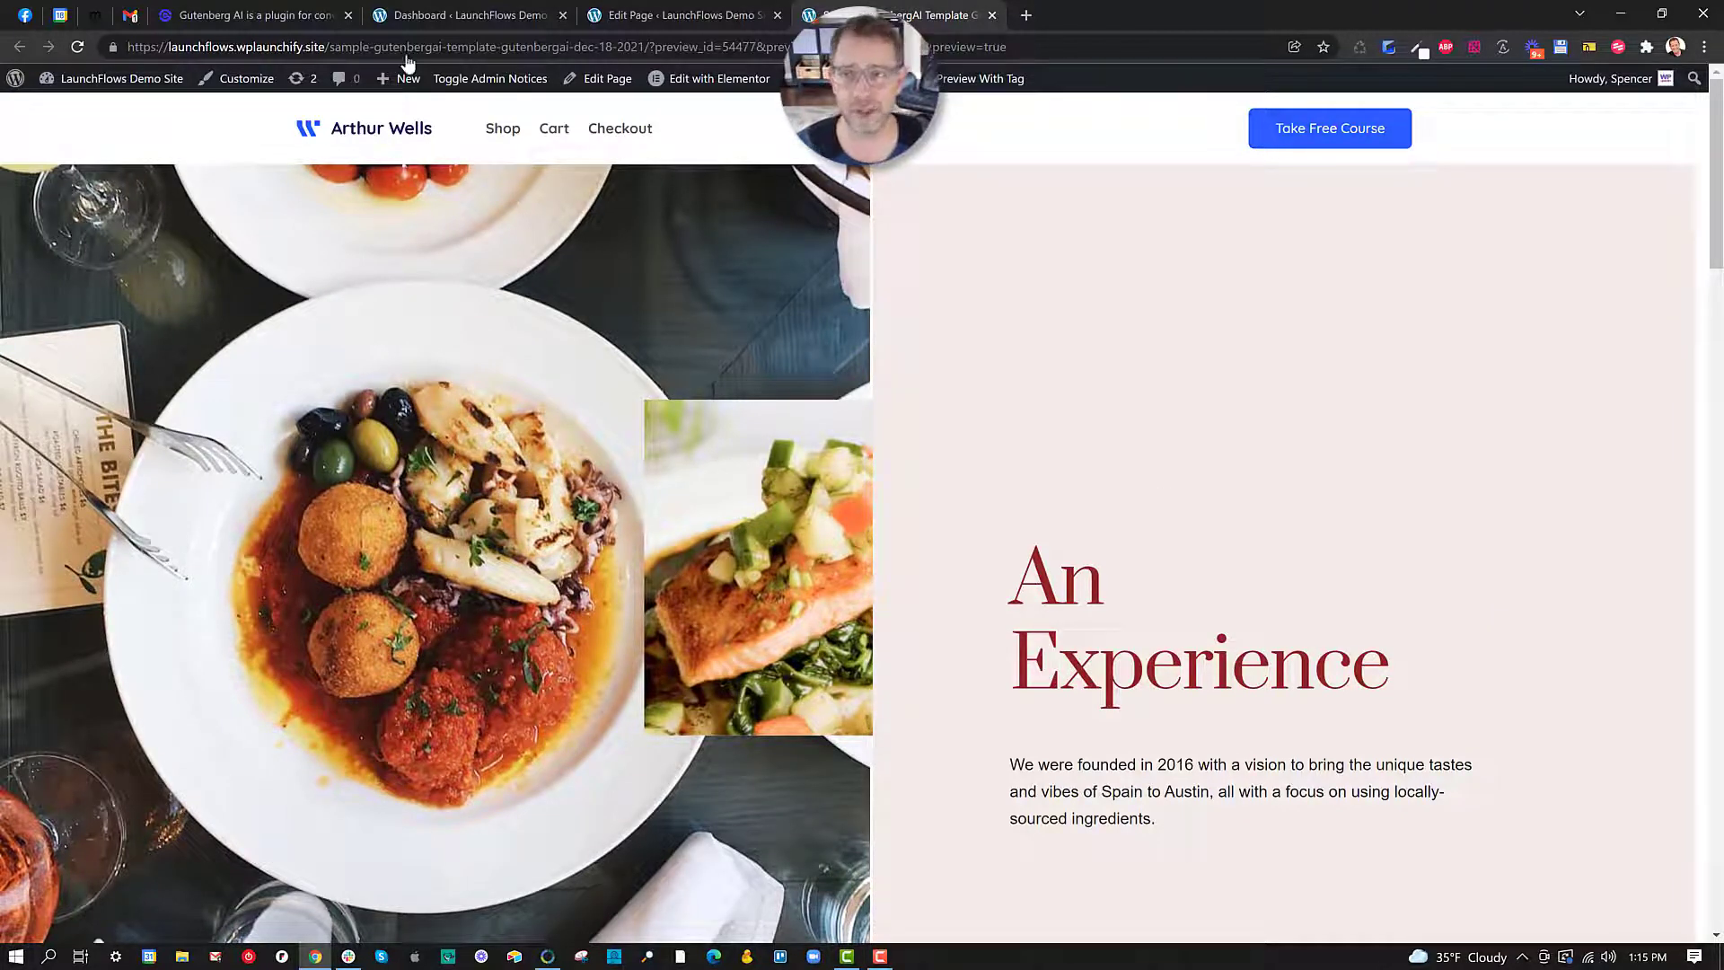
Step: Scroll the Gutenberg AI site to Pricing Plans and briefly highlight the Personal plan's $45 price
left_click(205, 15)
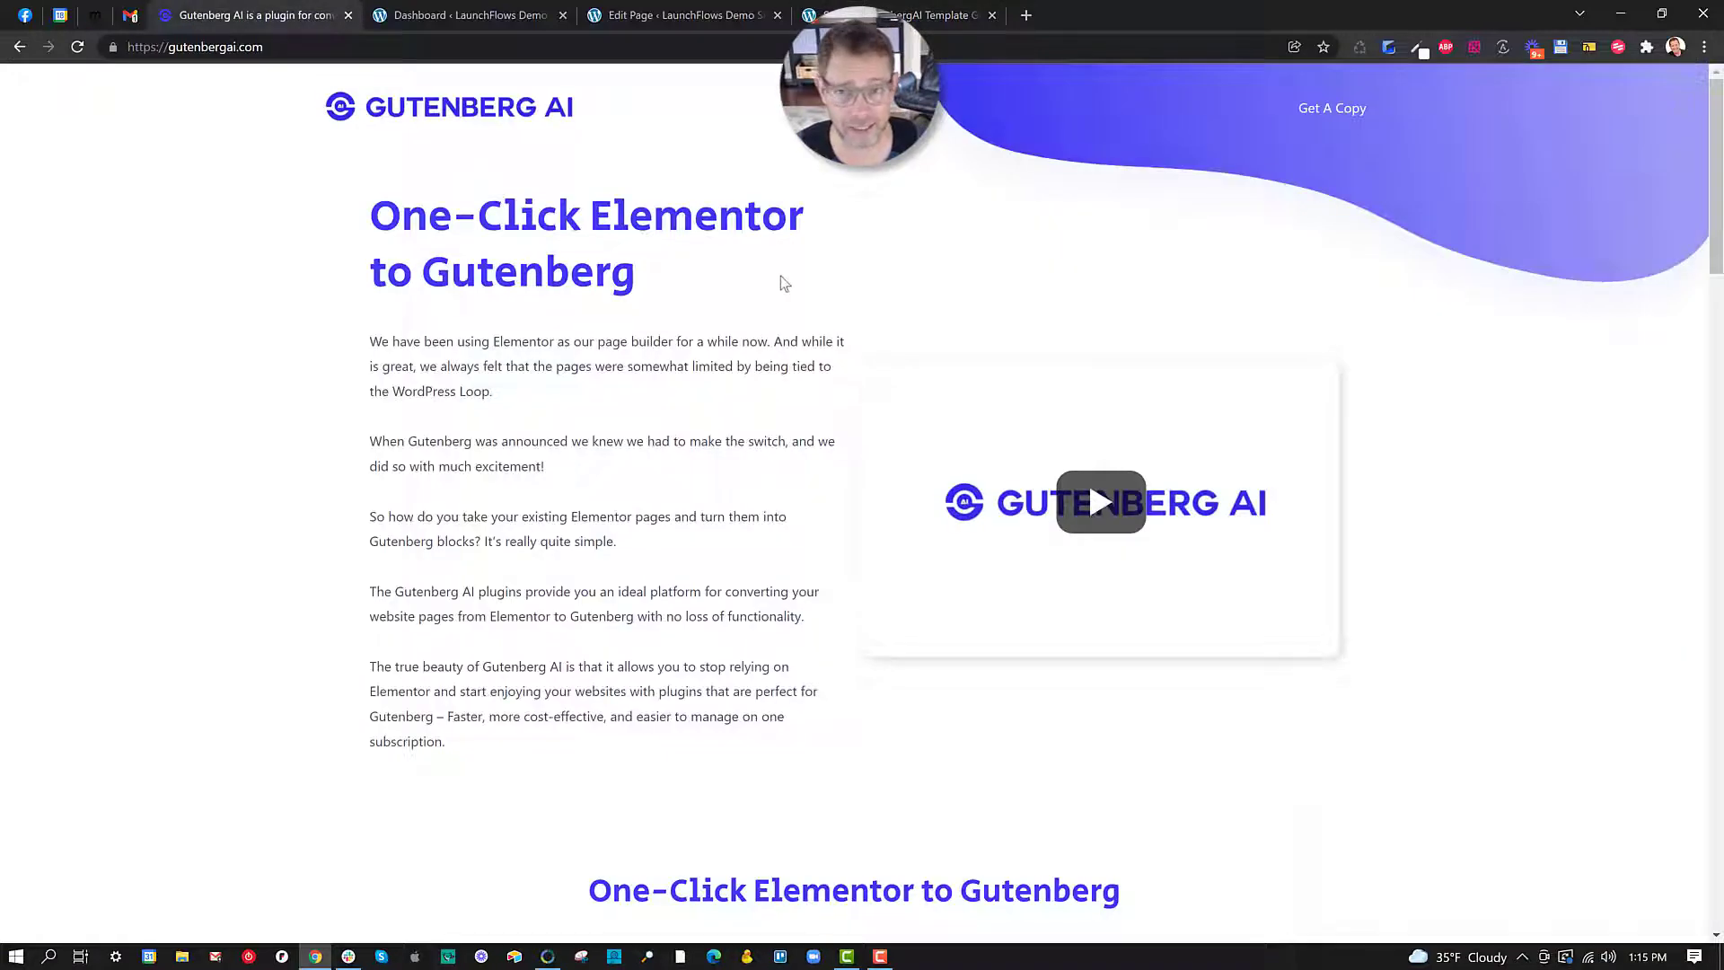
scroll(808, 297, "down", 15)
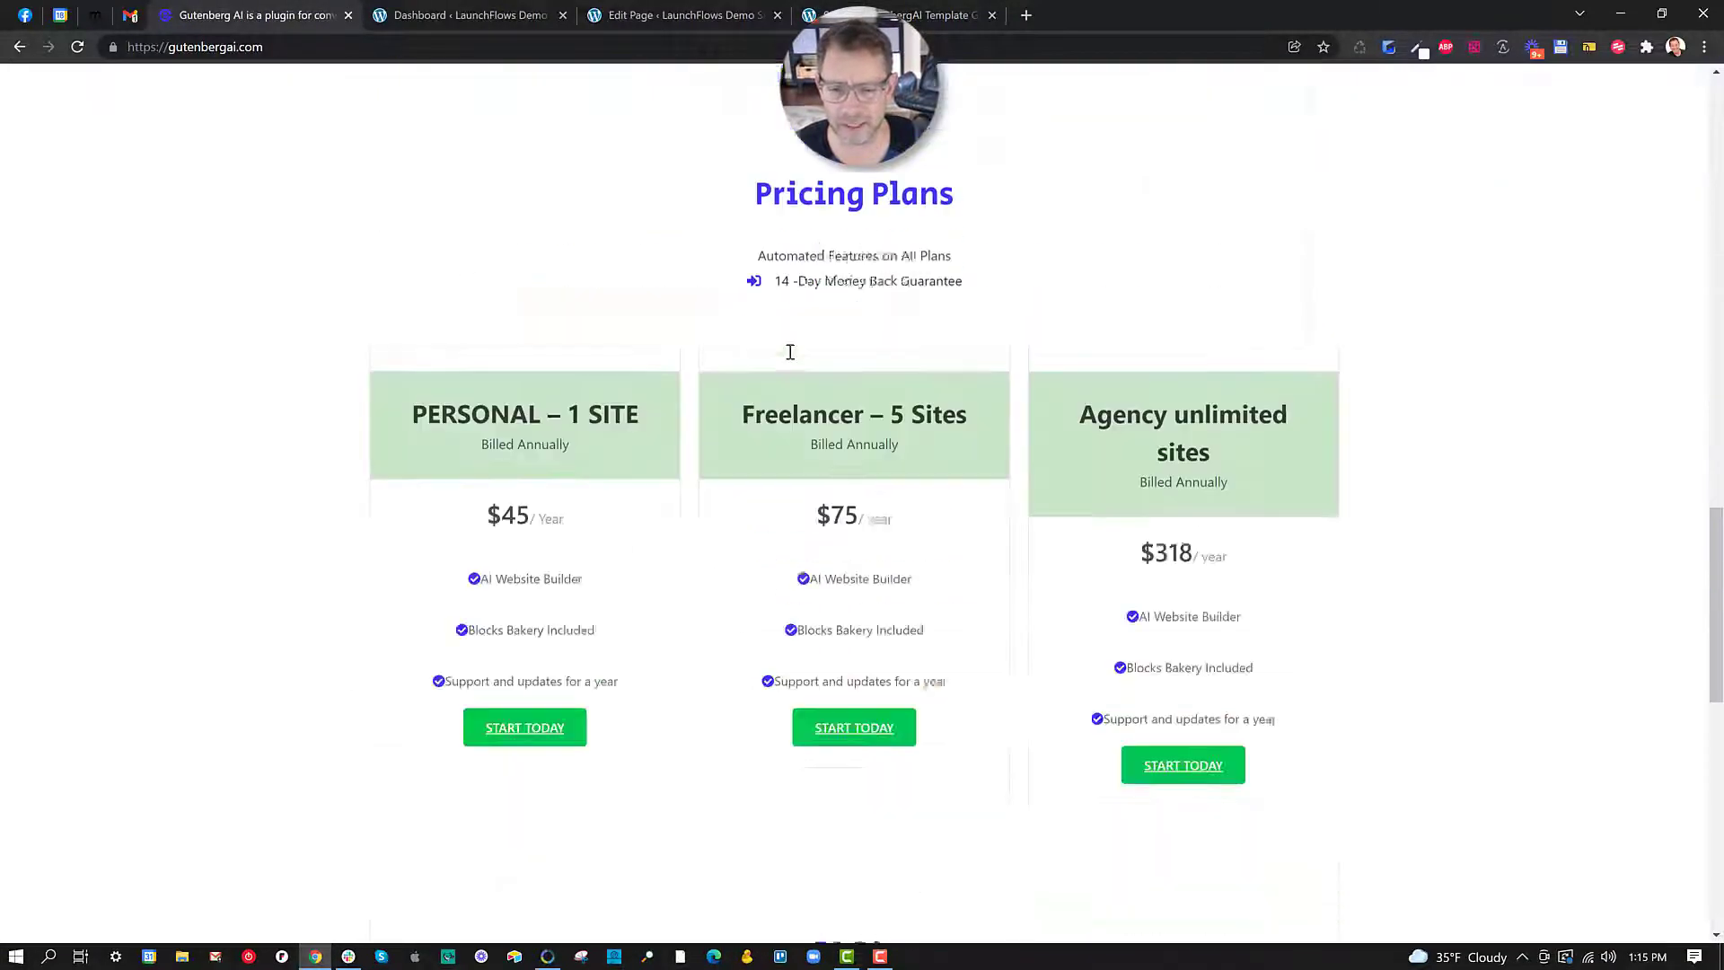
left_click_drag(492, 377, 588, 396)
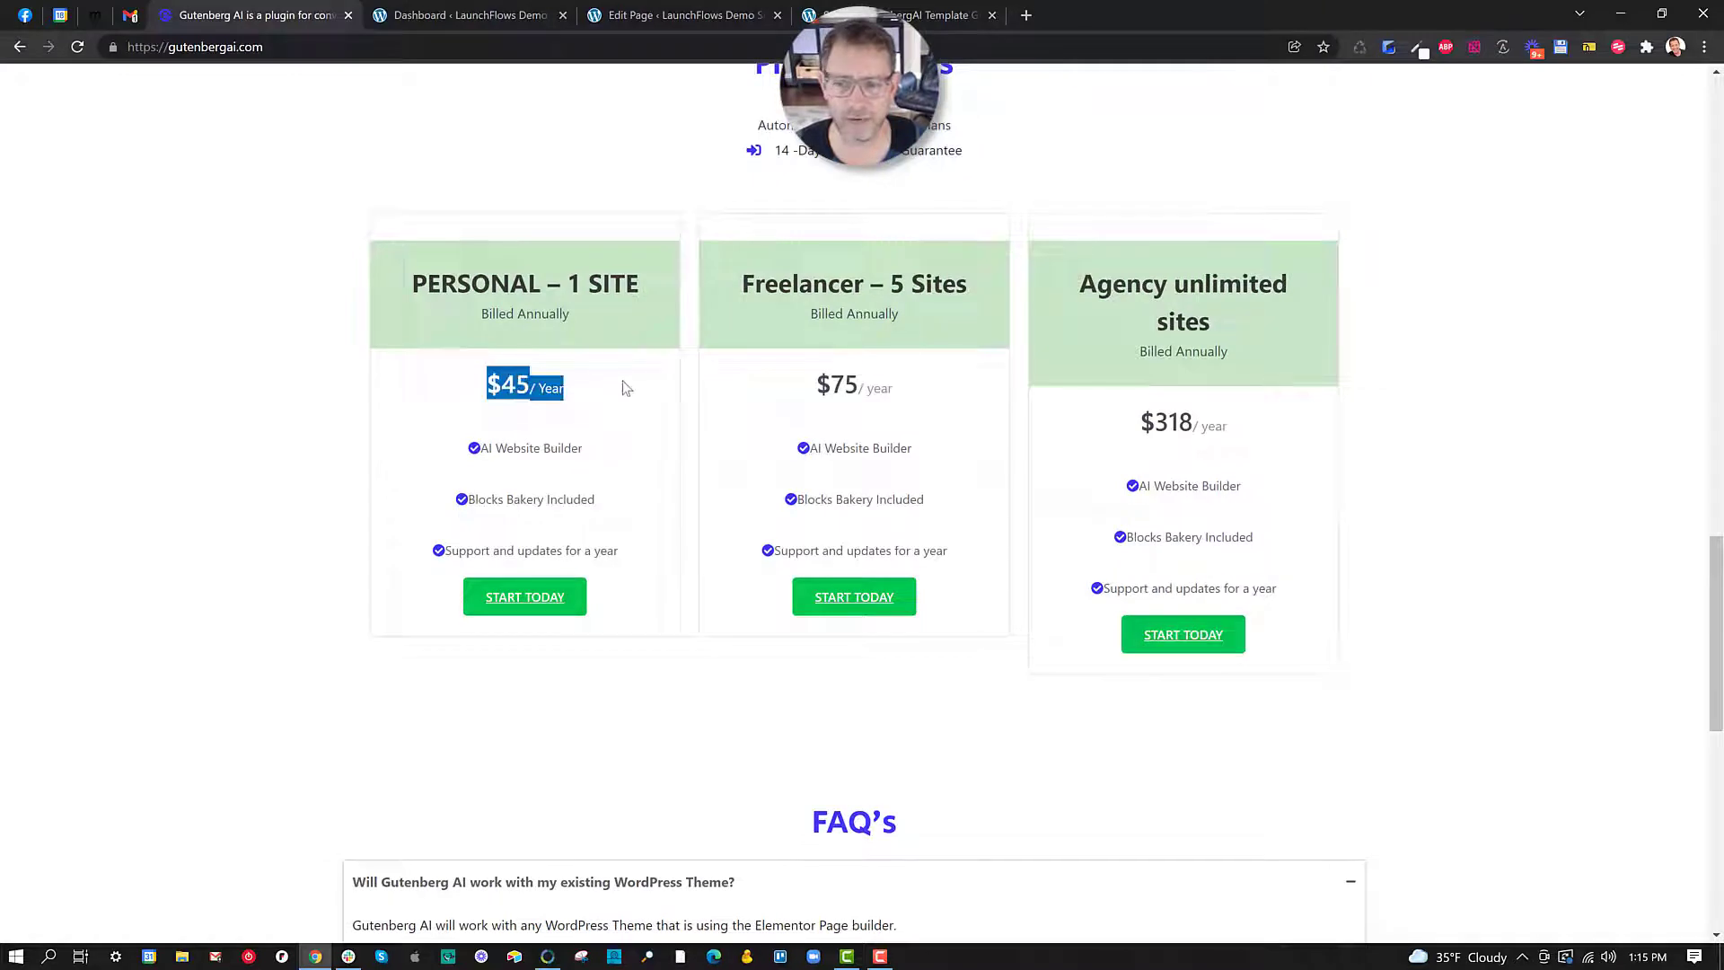
left_click(230, 285)
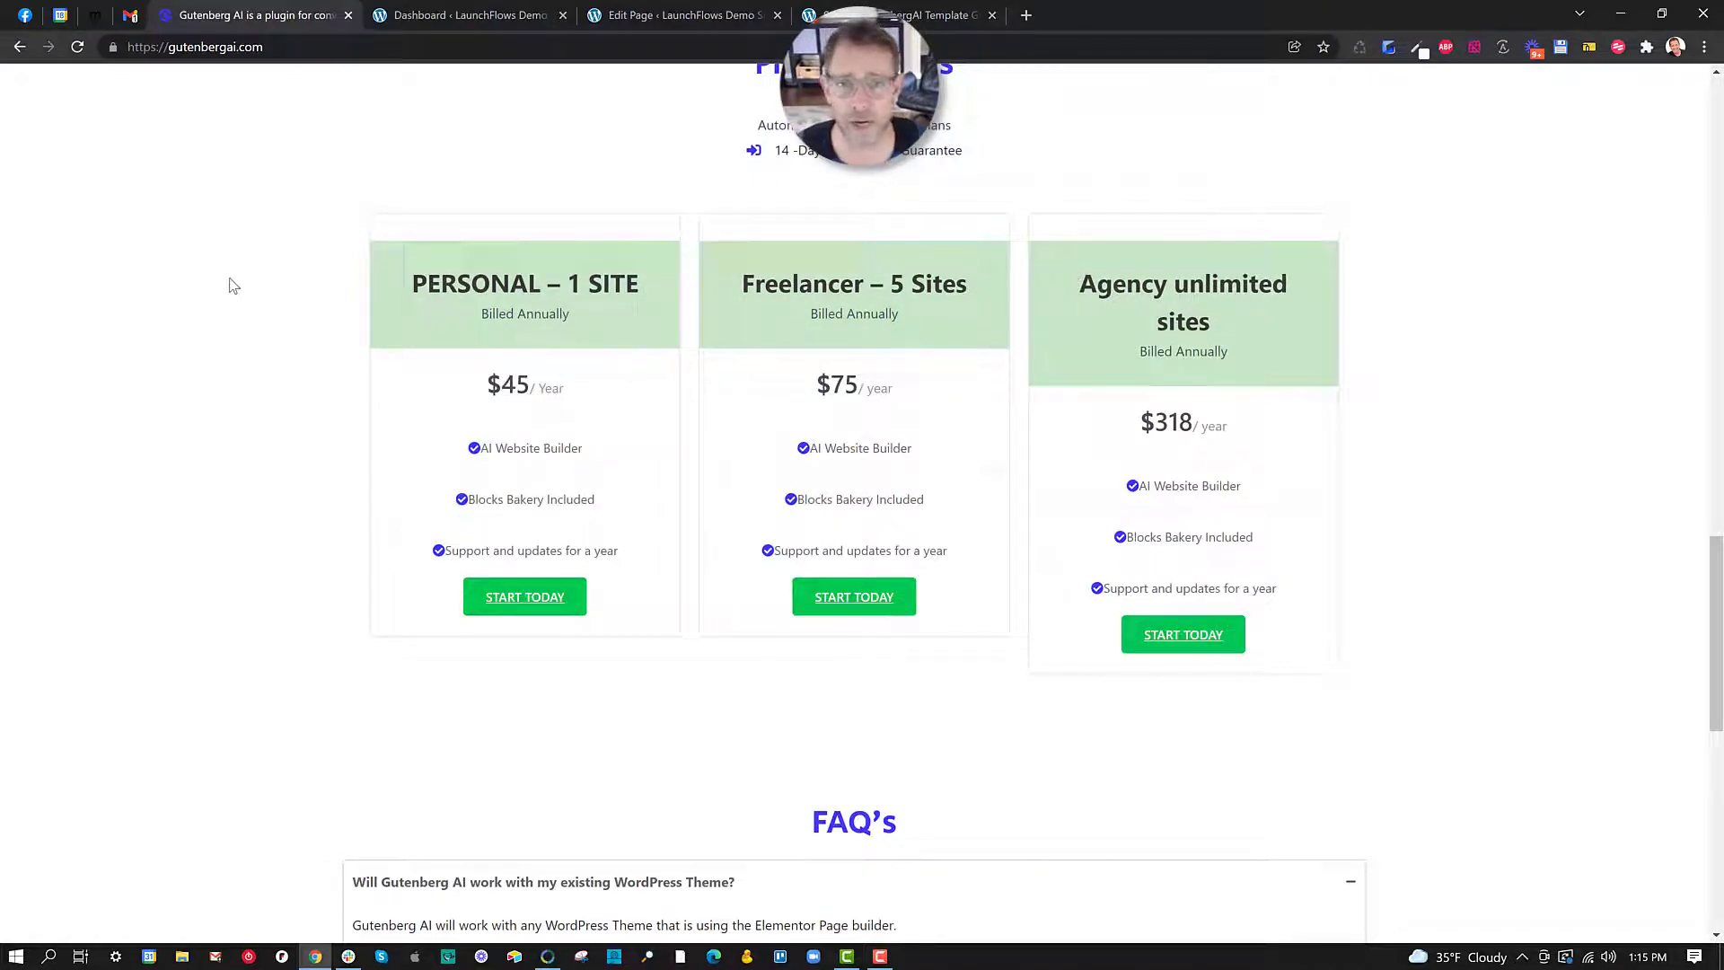